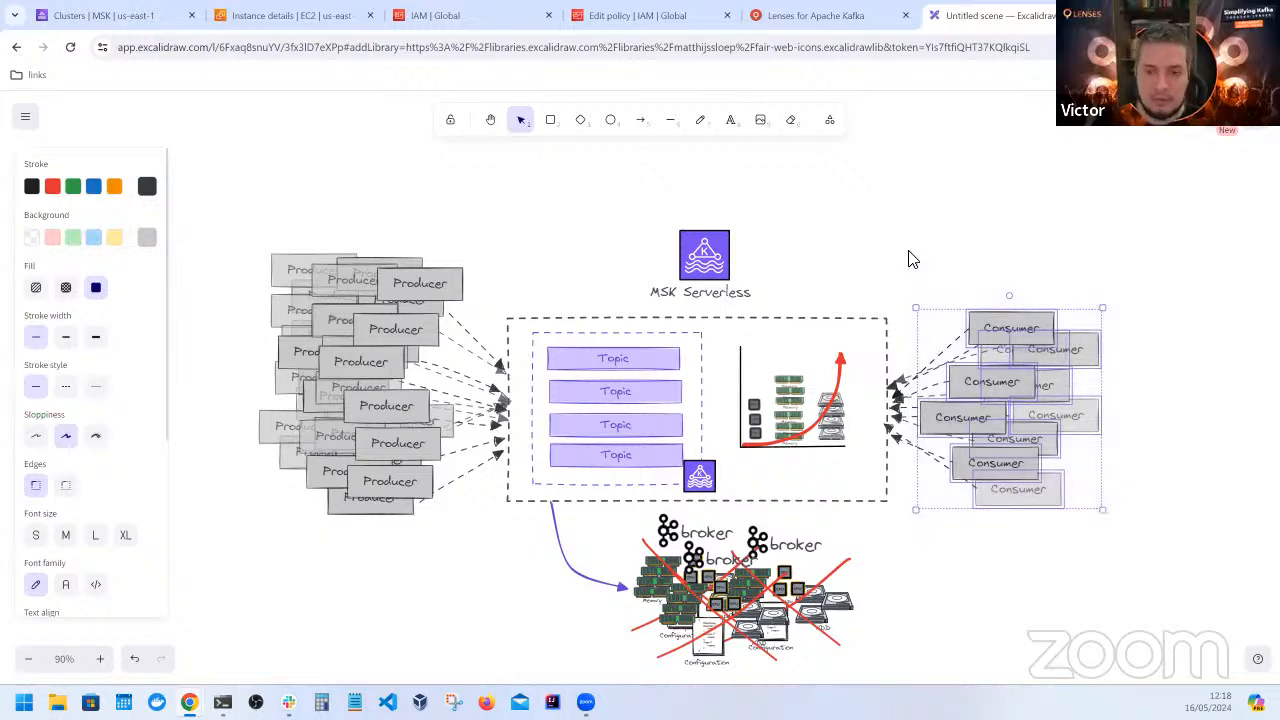
Paste two more copies of the Consumer box group, overlapping the existing consumers on the consumer side of the MSK Serverless diagram
key("ctrl+v")
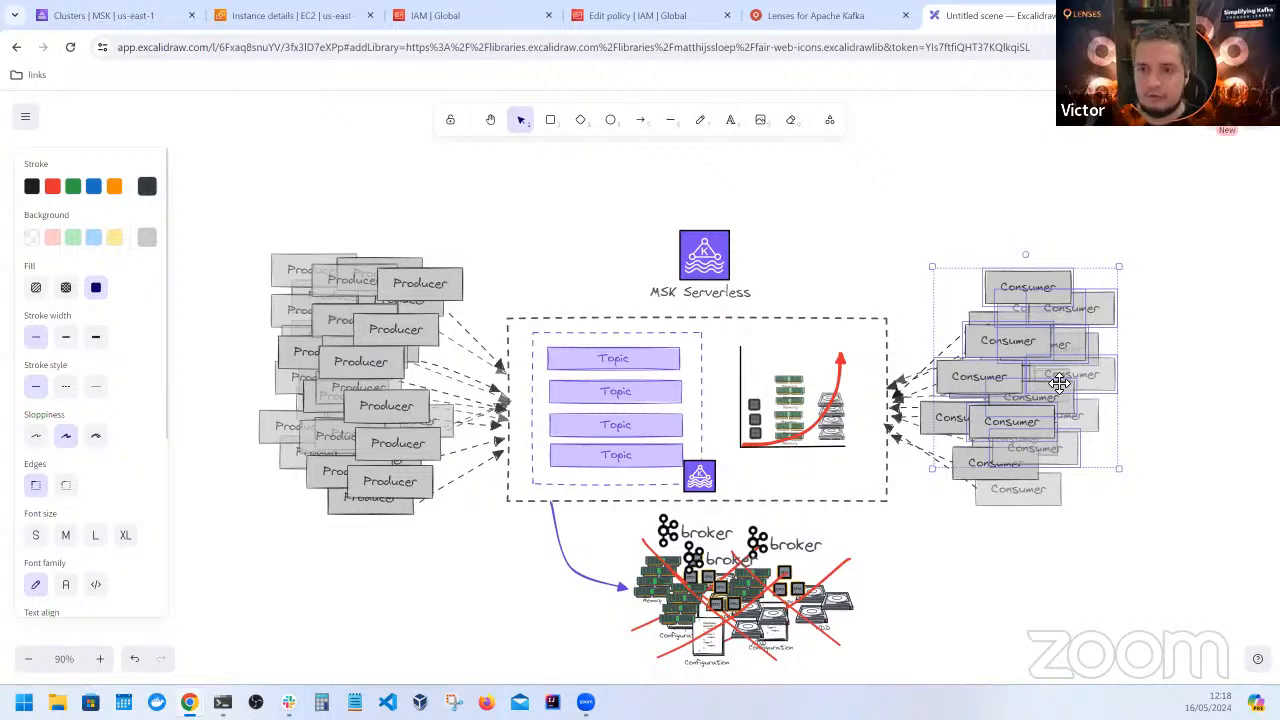
key("ctrl+v")
left_click_drag(1054, 371, 1055, 431)
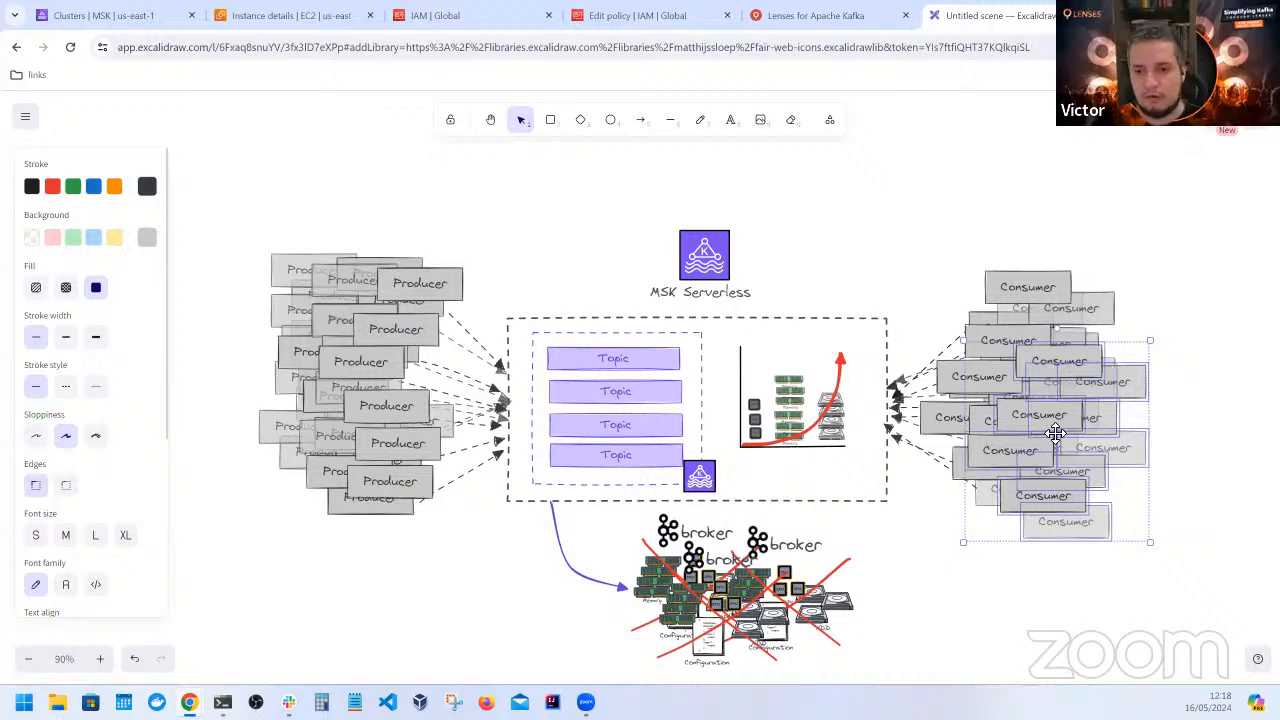
left_click(1003, 625)
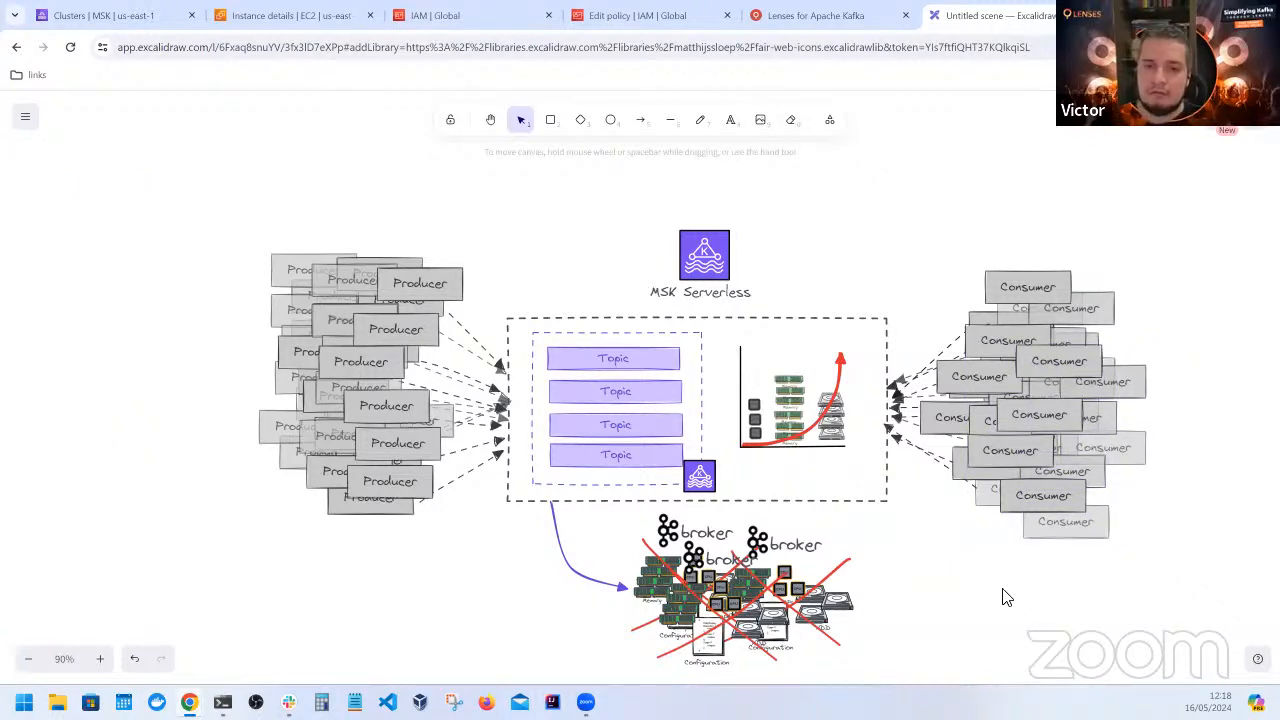
left_click_drag(898, 672, 620, 510)
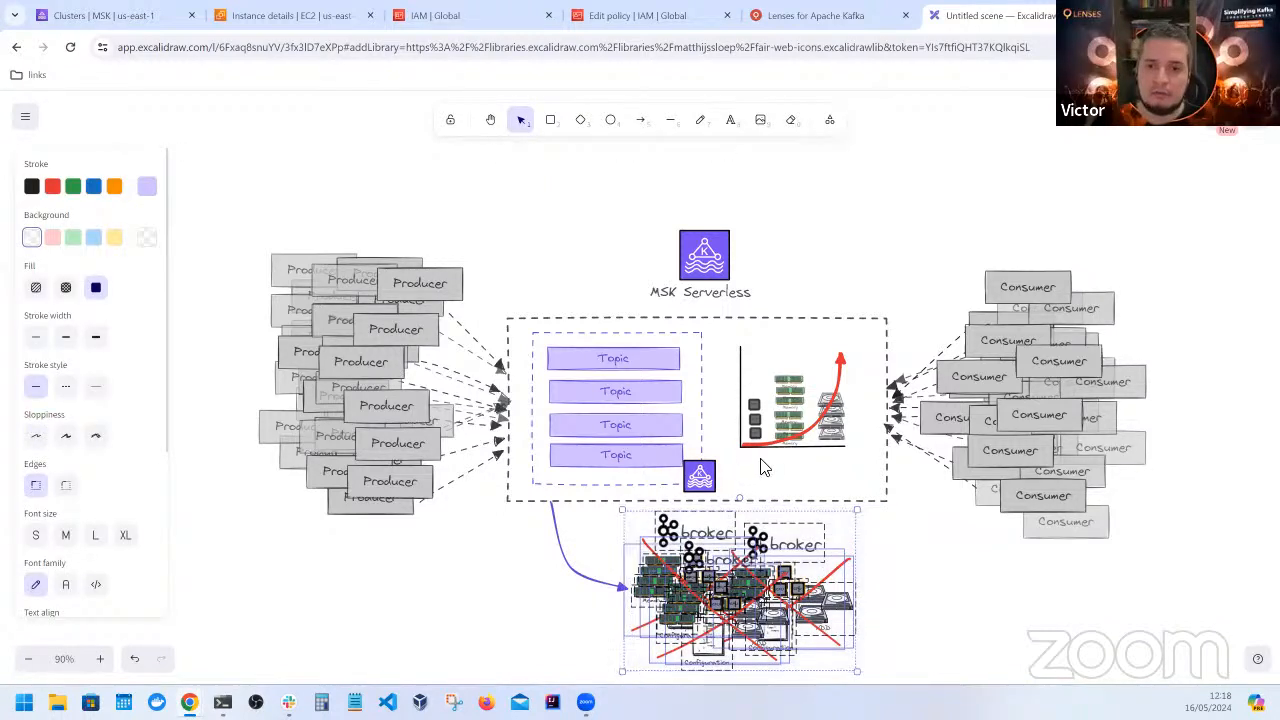
left_click(760, 467)
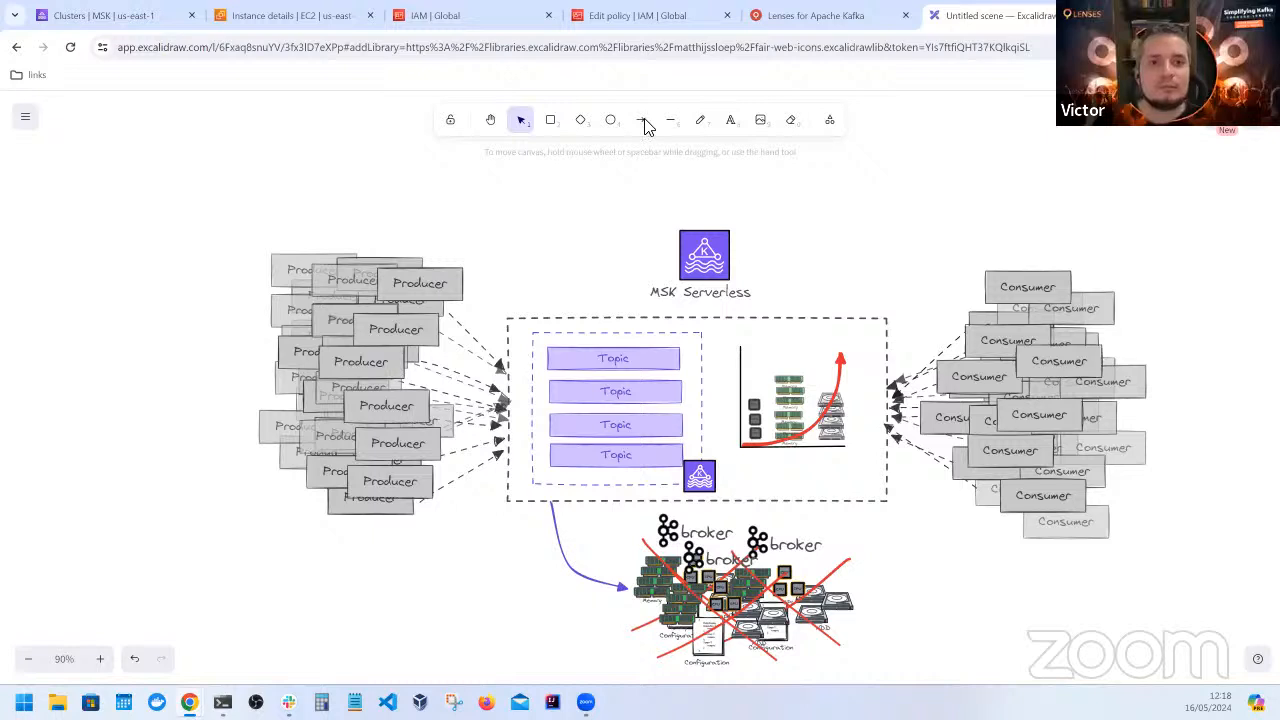
left_click(152, 22)
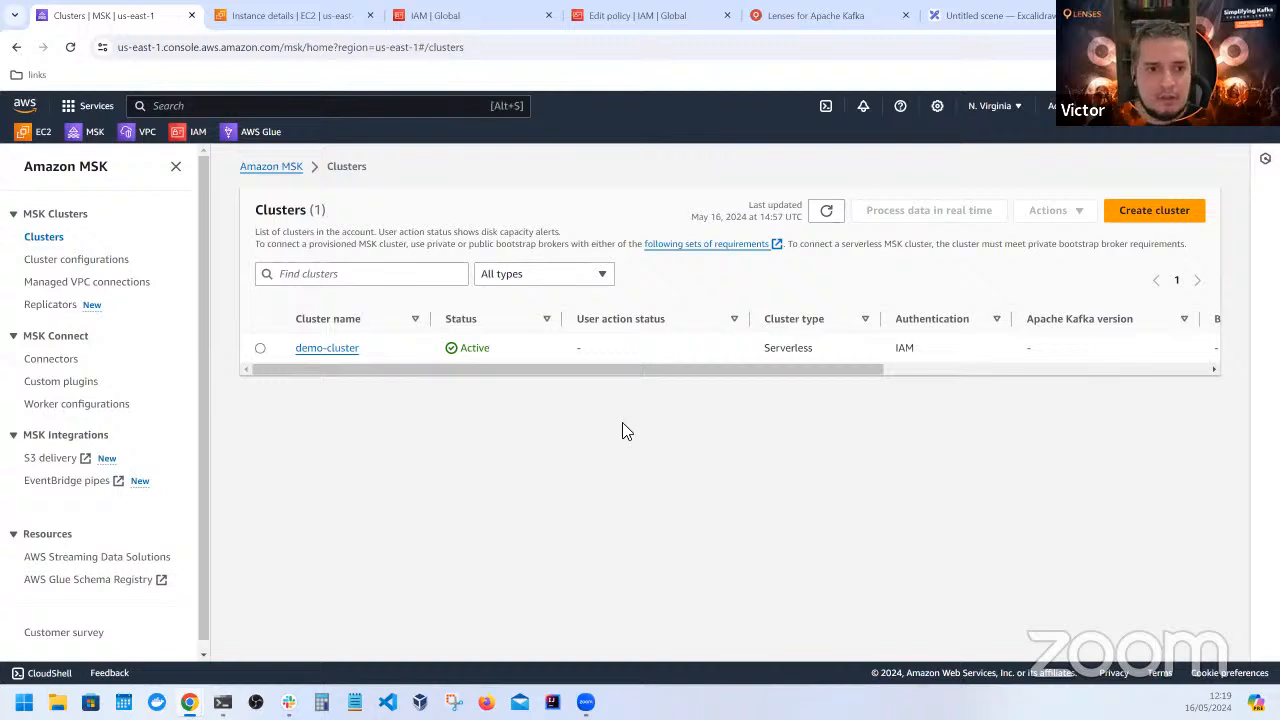
left_click(1145, 214)
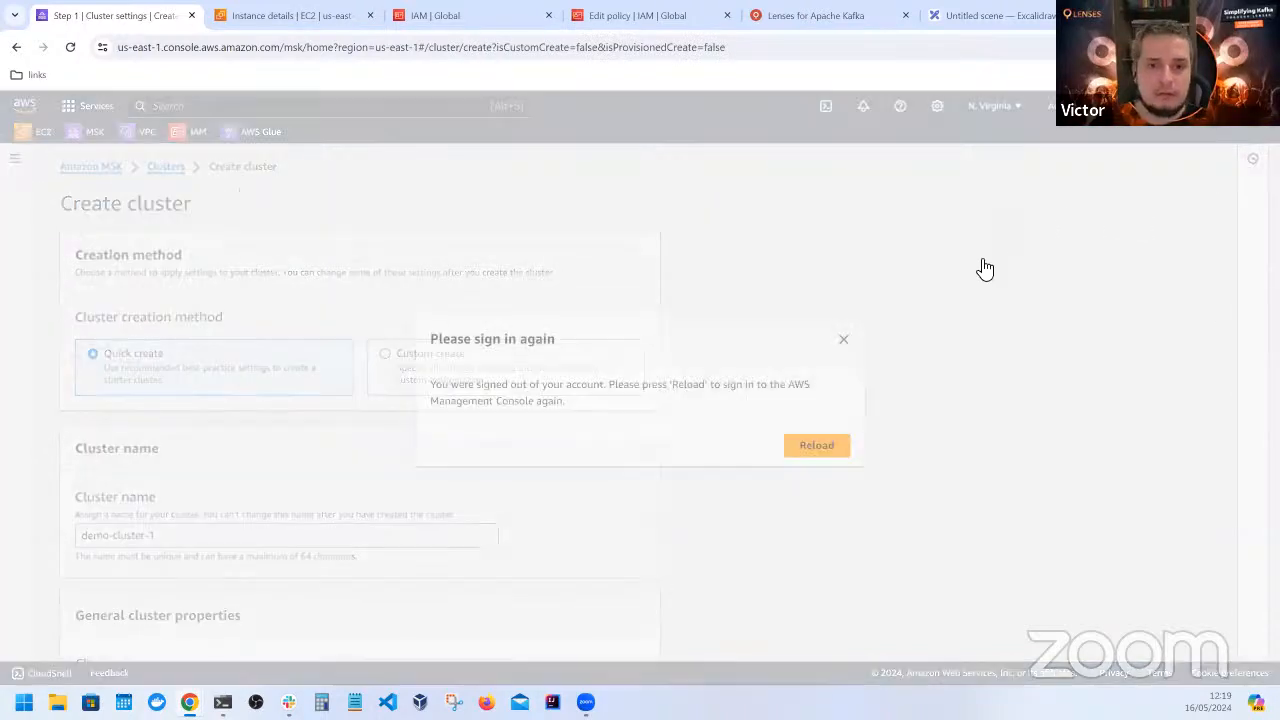
left_click(846, 444)
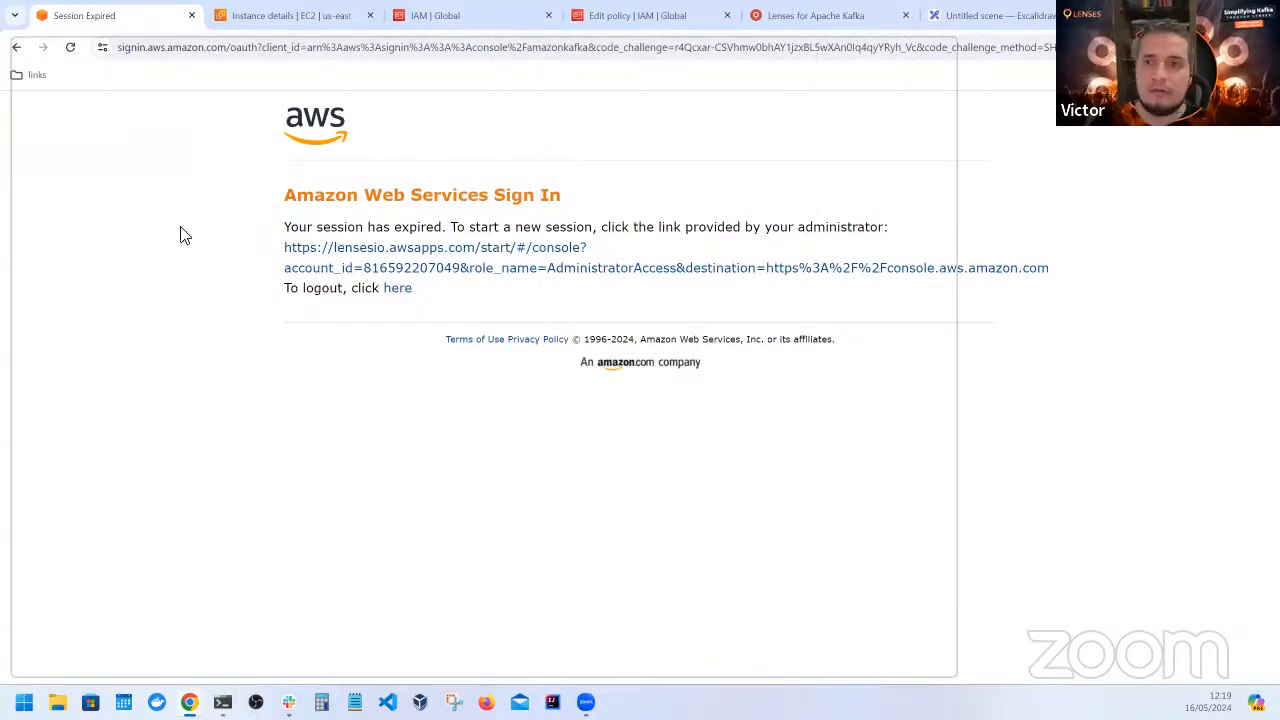
key("ctrl+w")
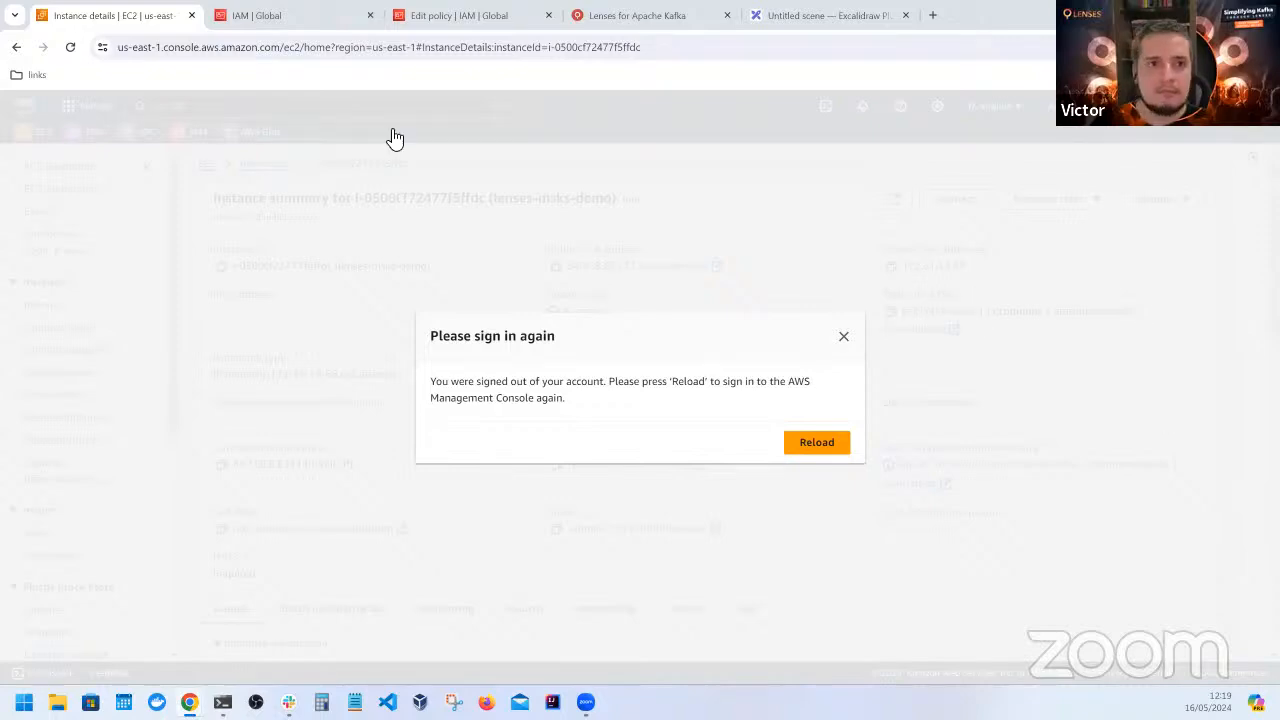
left_click(843, 20)
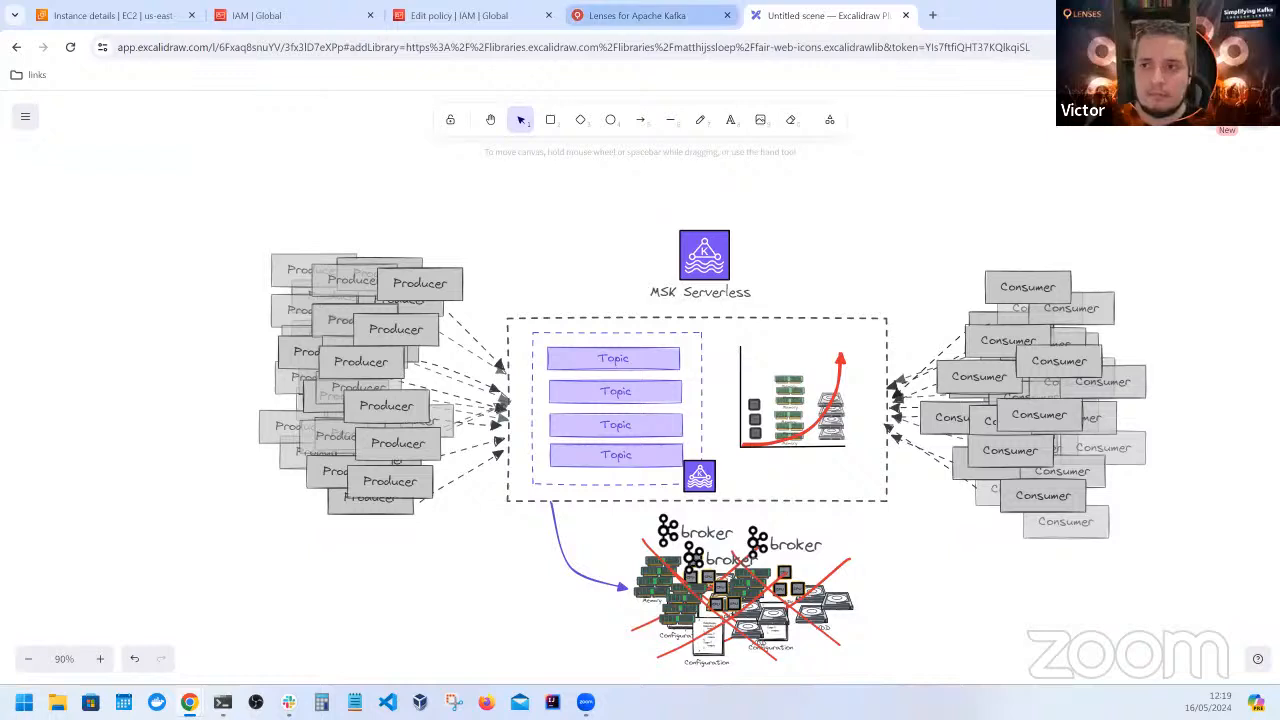
Reload the EC2 instance details page and add the signed-in AWS Console Home page to the browser window
left_click(114, 18)
left_click(70, 47)
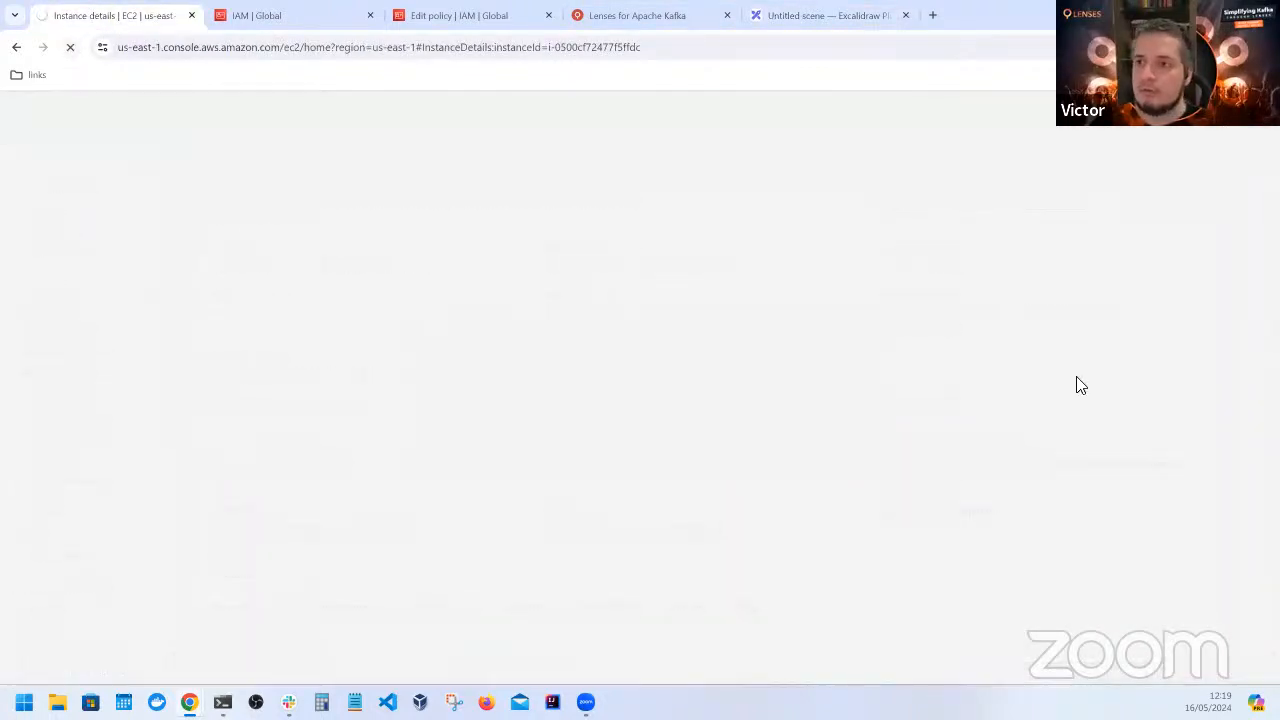
left_click_drag(204, 4, 138, 17)
left_click(230, 18)
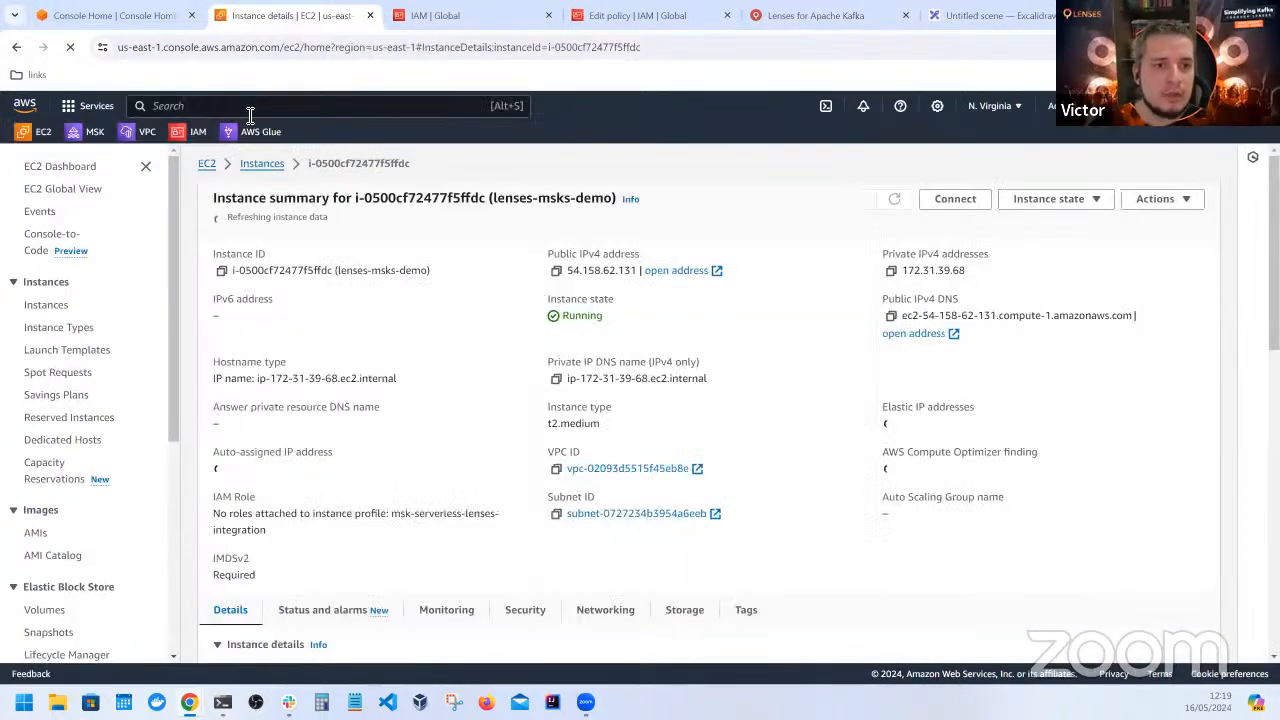
Go from the AWS Console Home to the Amazon MSK clusters list and start creating a new cluster
left_click(88, 18)
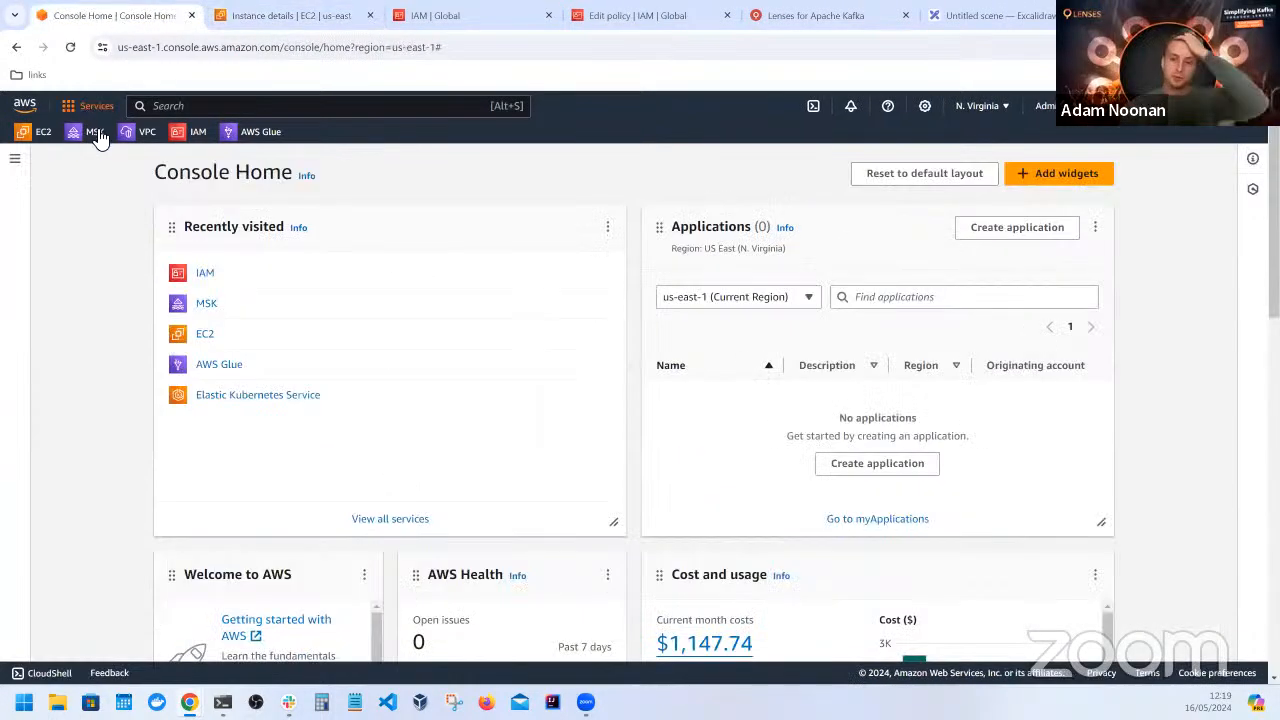
left_click(96, 132)
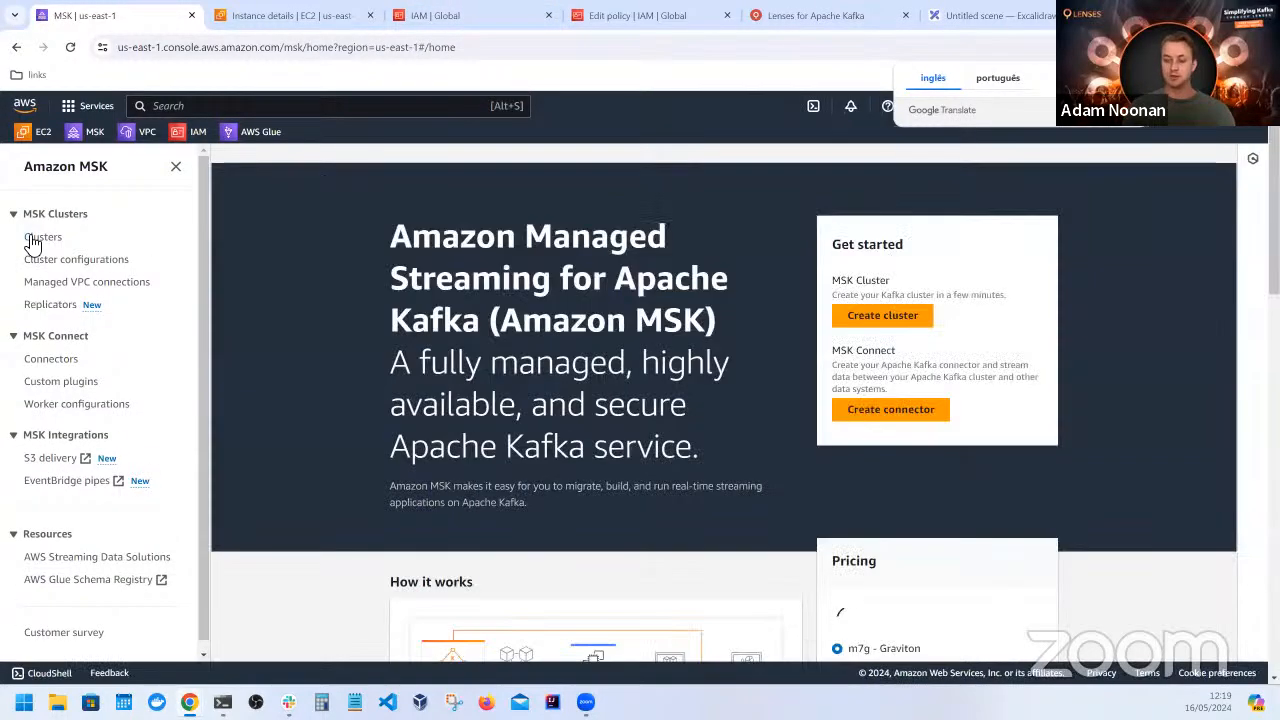
left_click(36, 238)
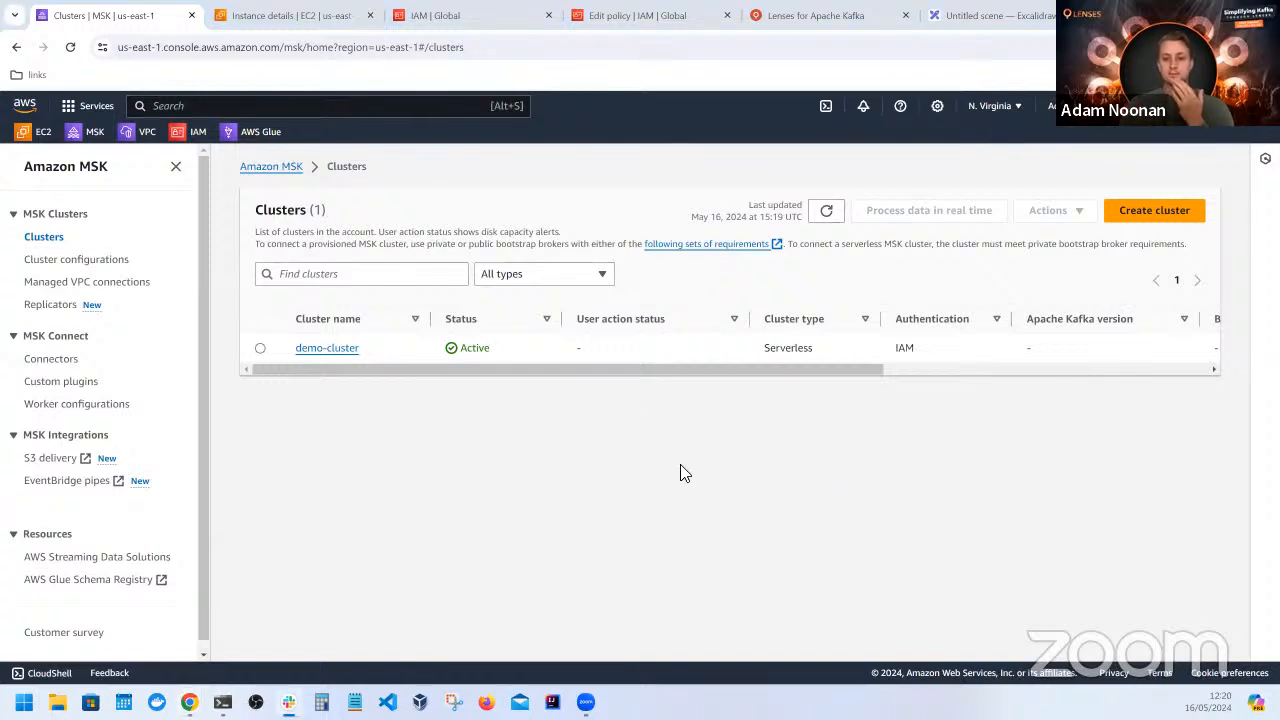
left_click(1146, 210)
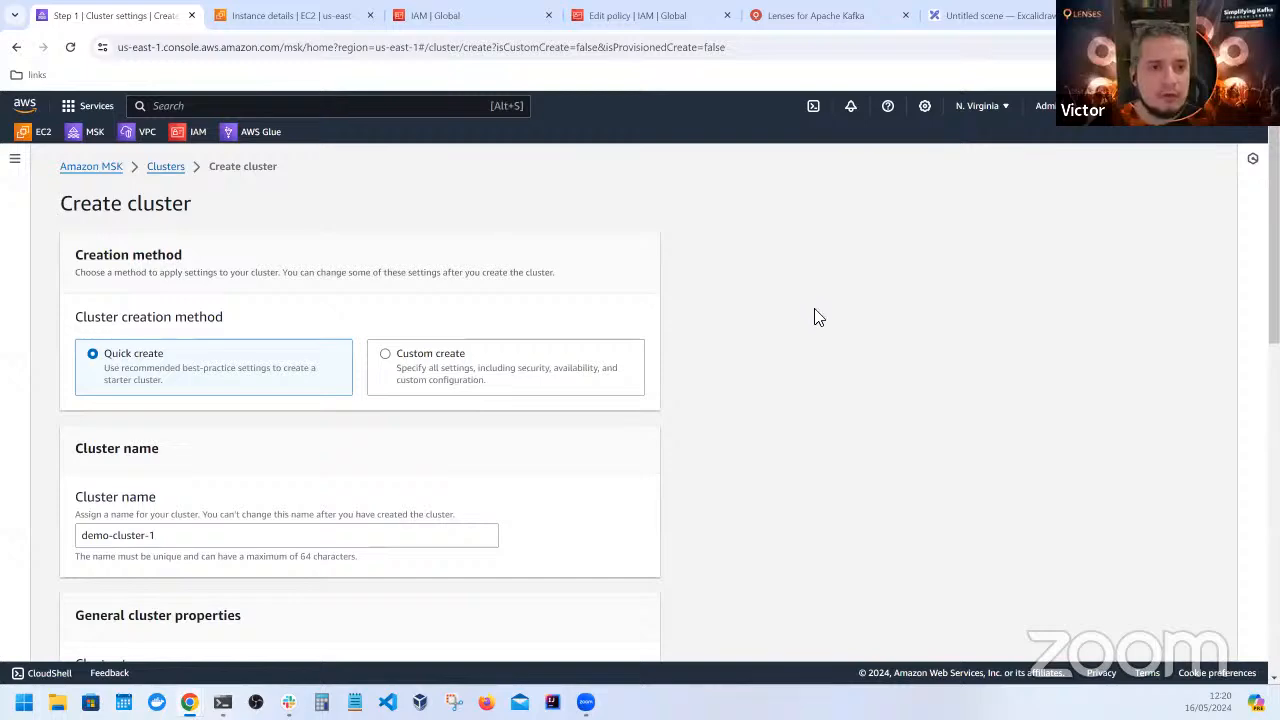
Change the cluster creation method to Custom create
scroll(643, 343, "down", 3)
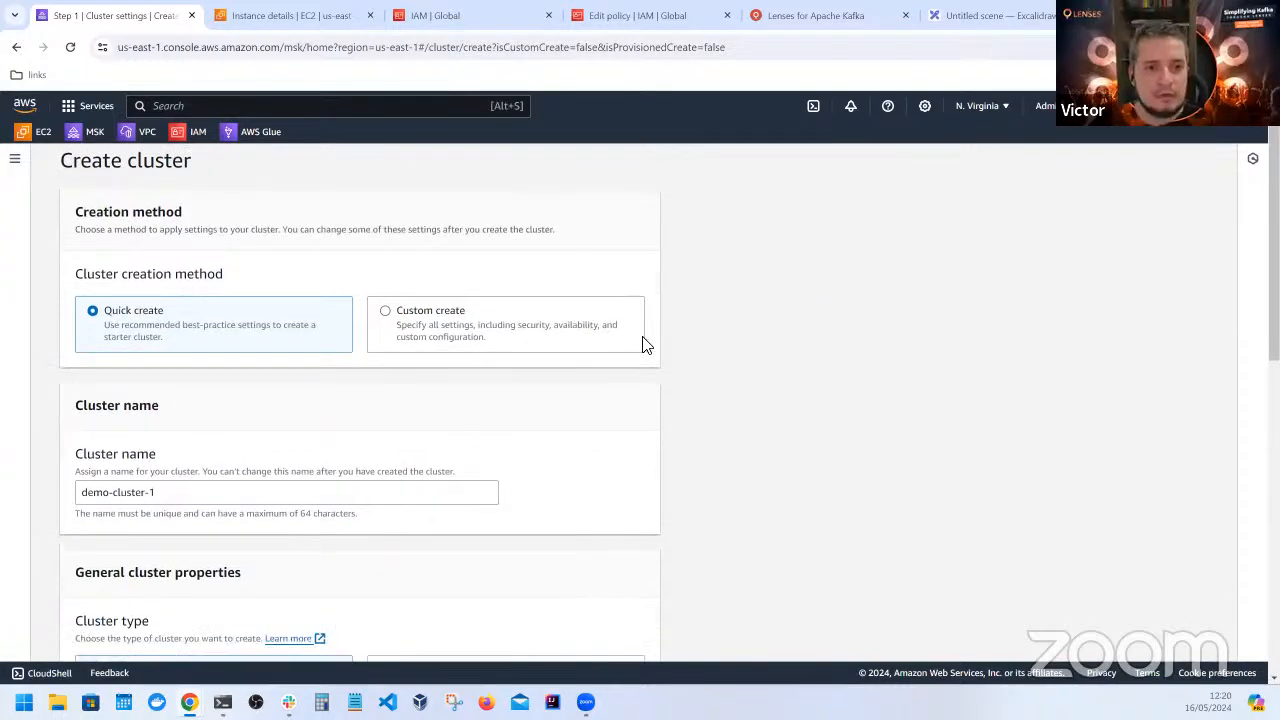
scroll(712, 354, "up", 3)
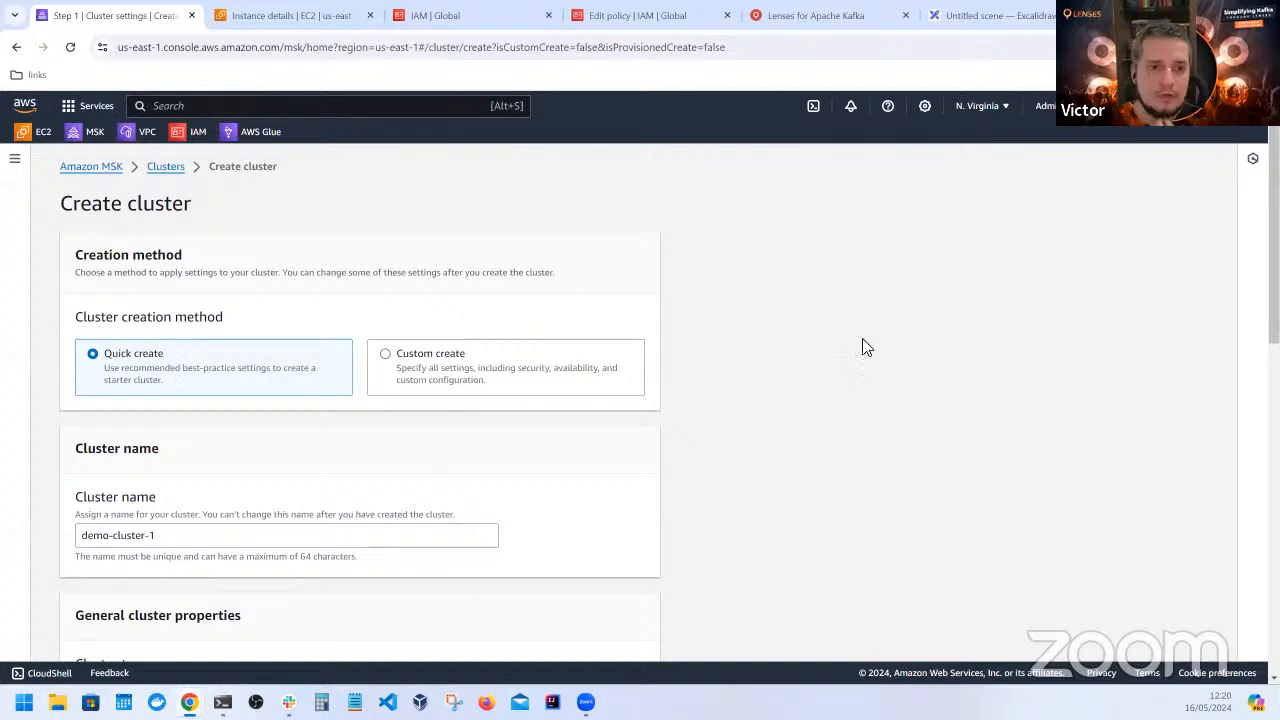
scroll(271, 366, "down", 2)
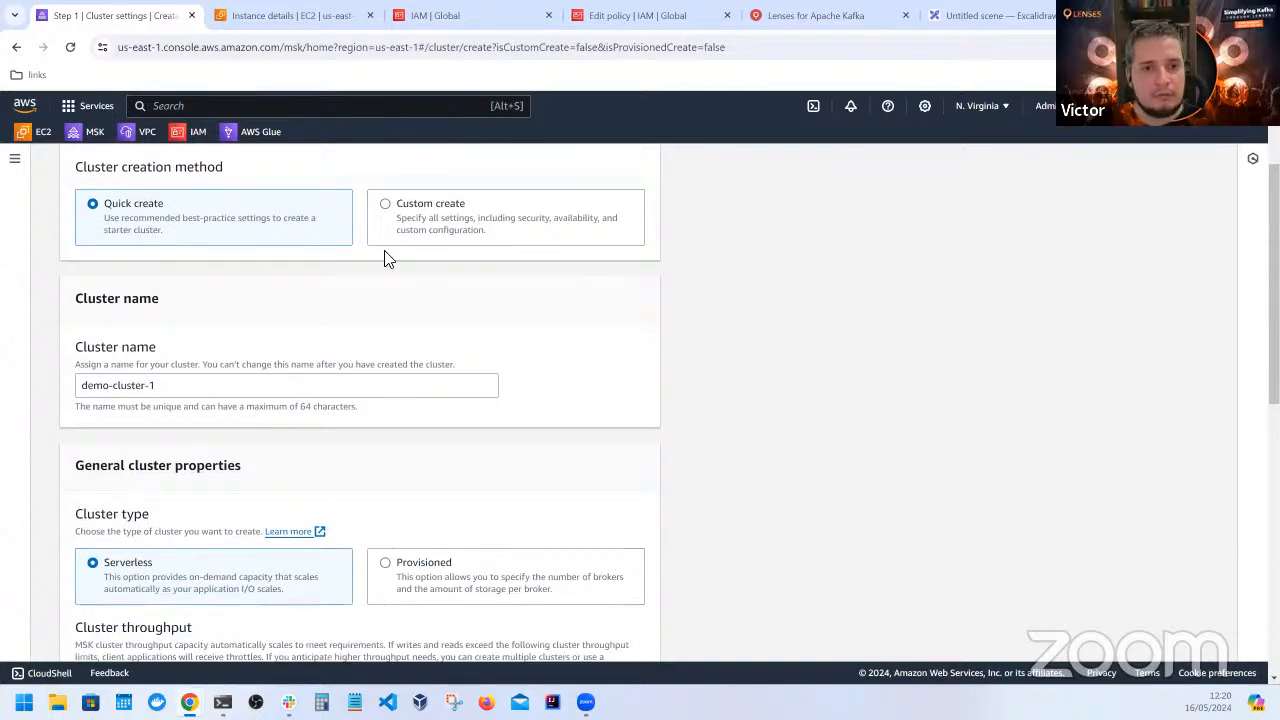
left_click(385, 208)
Name the new MSK cluster test, keeping the Serverless cluster type
scroll(546, 379, "down", 2)
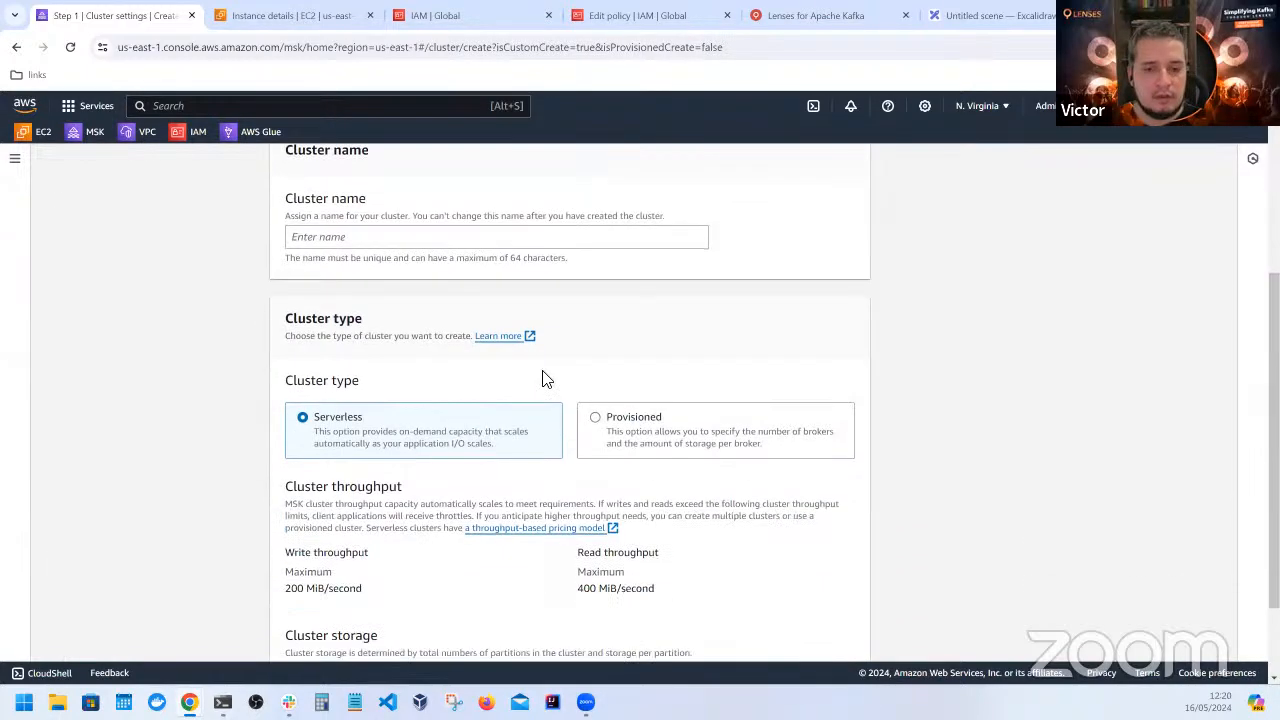
scroll(546, 379, "up", 2)
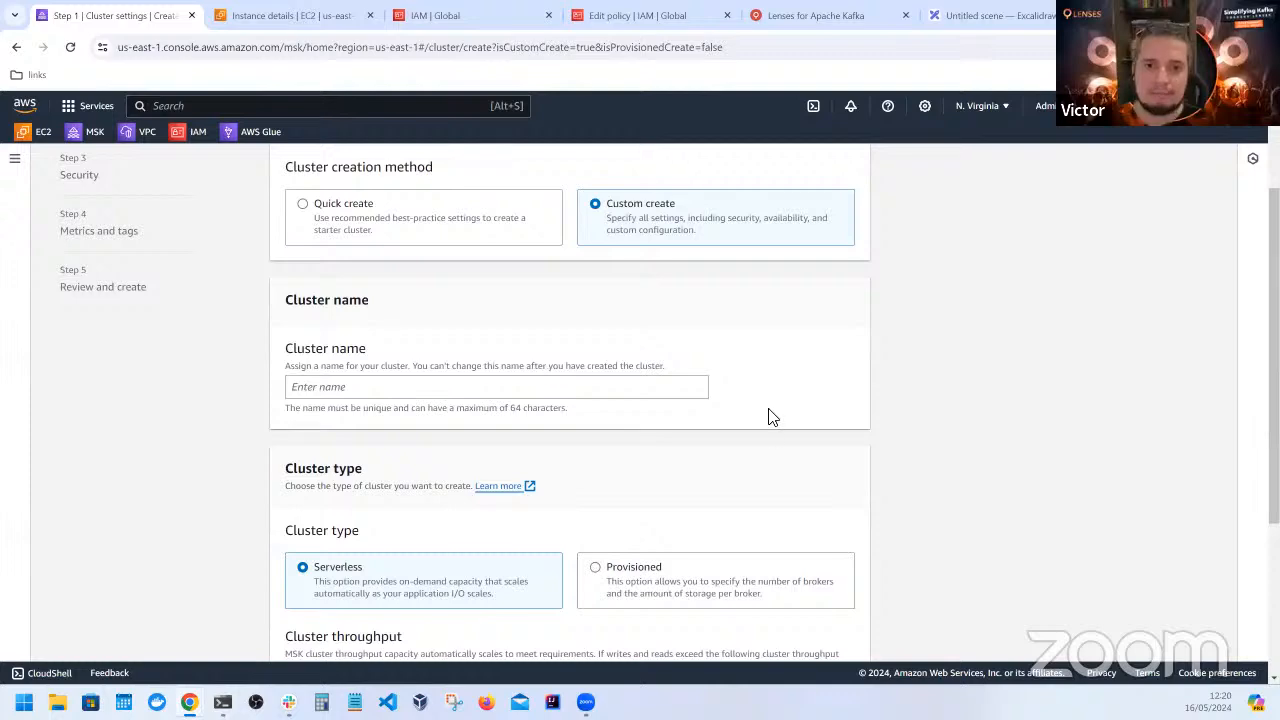
scroll(833, 420, "down", 3)
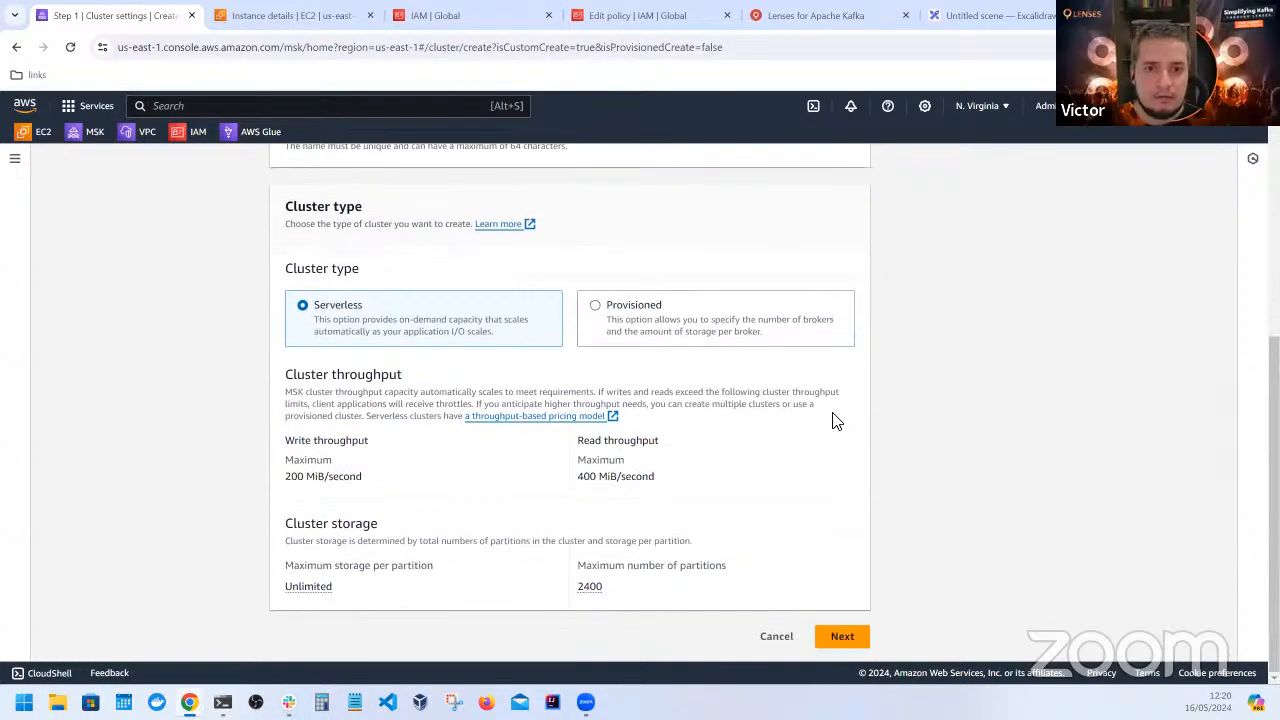
scroll(835, 424, "up", 2)
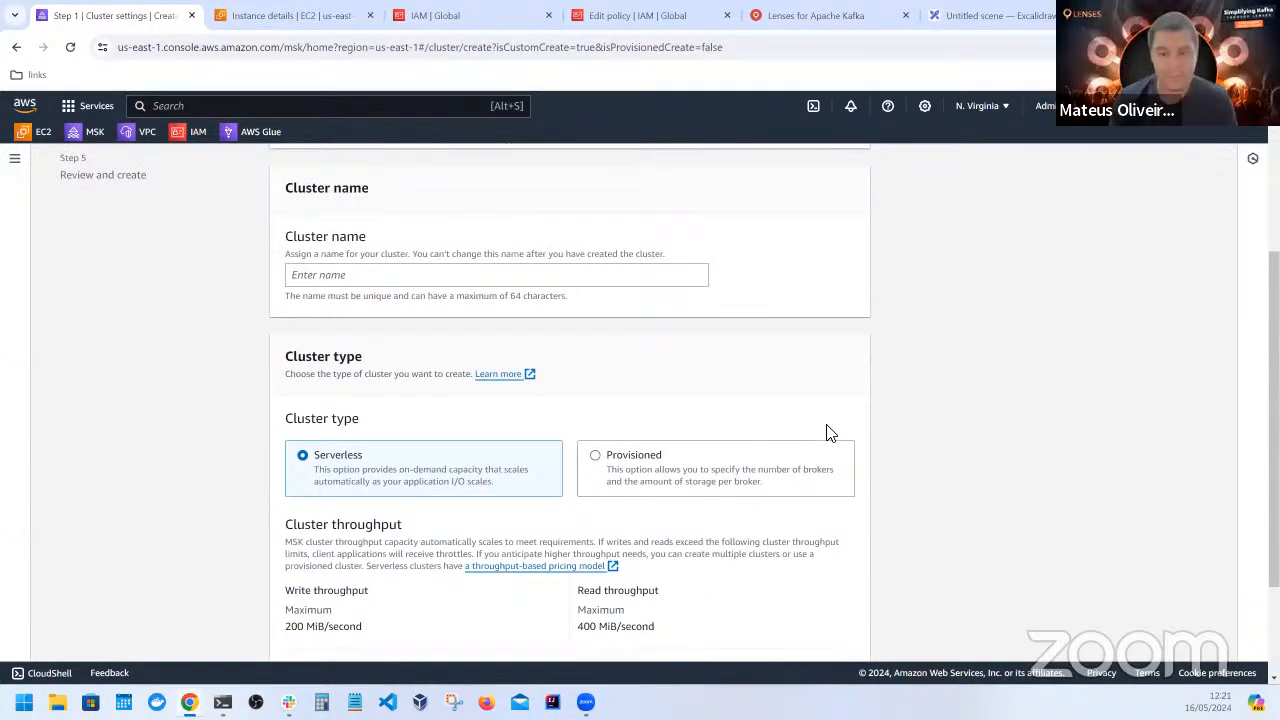
scroll(857, 463, "up", 2)
scroll(862, 466, "up", 1)
scroll(851, 468, "down", 1)
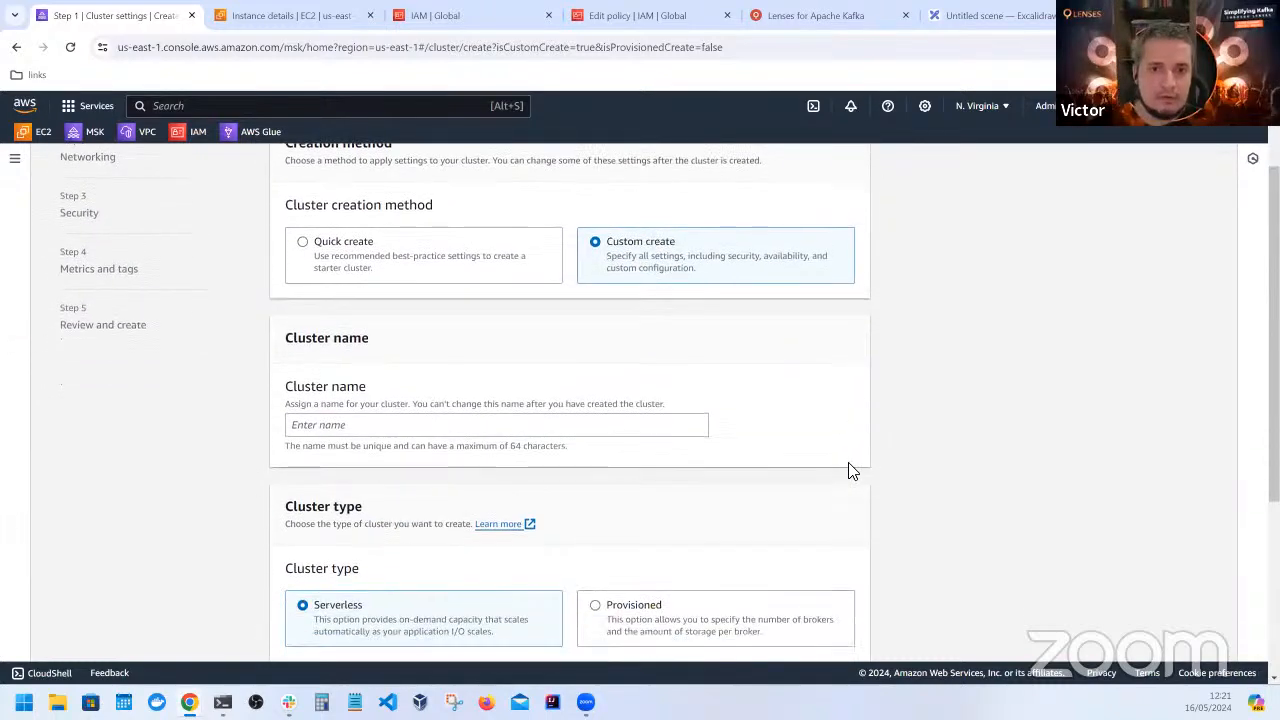
left_click(502, 430)
type("test")
left_click(934, 338)
scroll(933, 402, "down", 3)
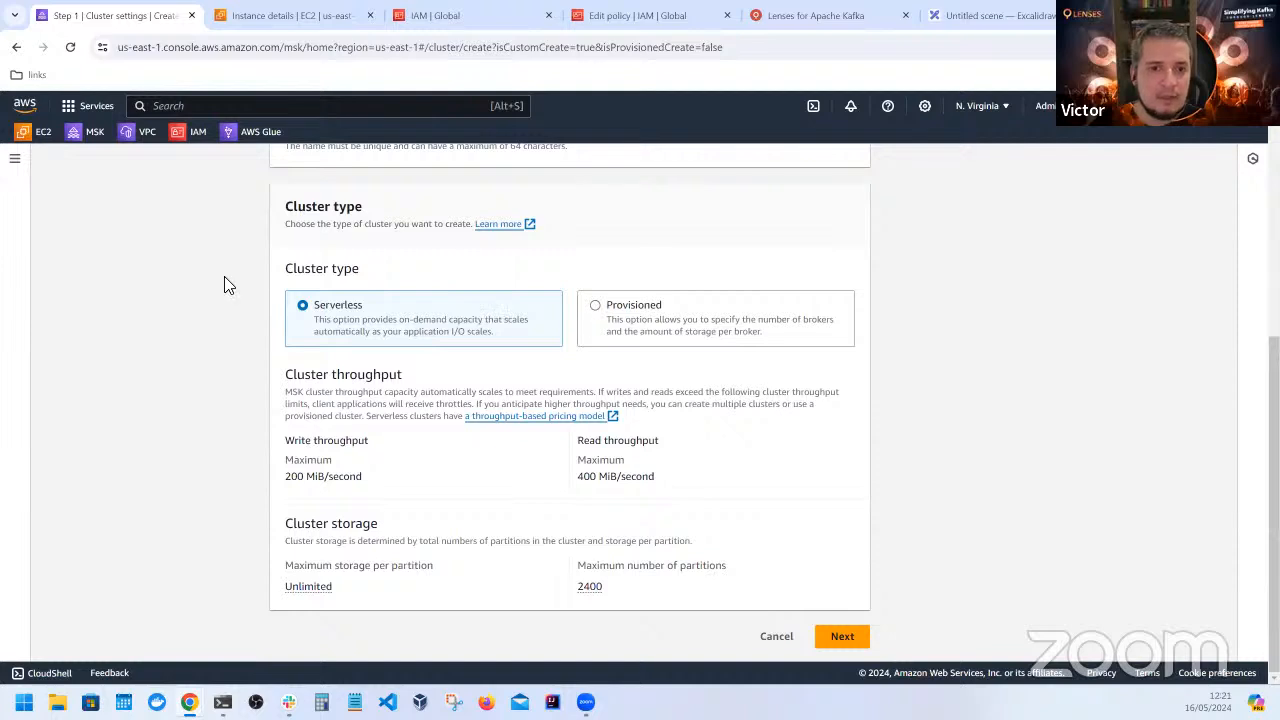
Point out the serverless cluster's throughput limits and proceed to the Networking settings
left_click_drag(735, 517, 254, 437)
left_click(311, 452)
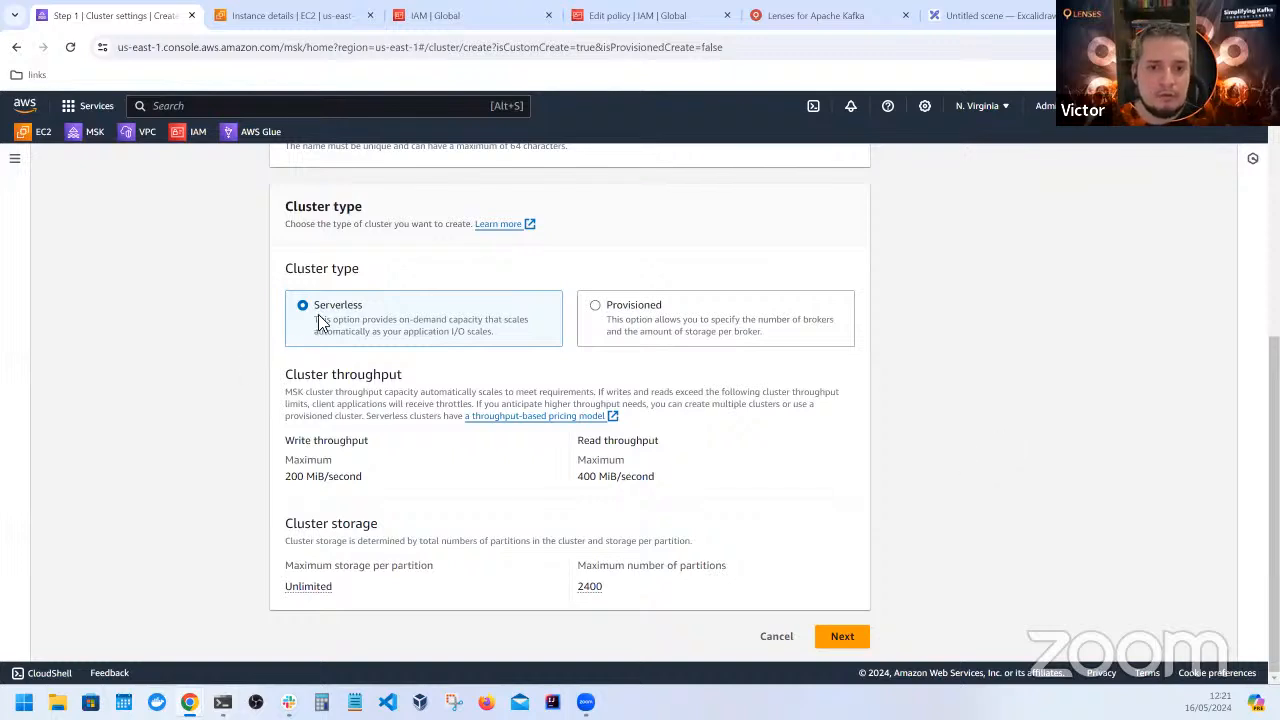
left_click(840, 640)
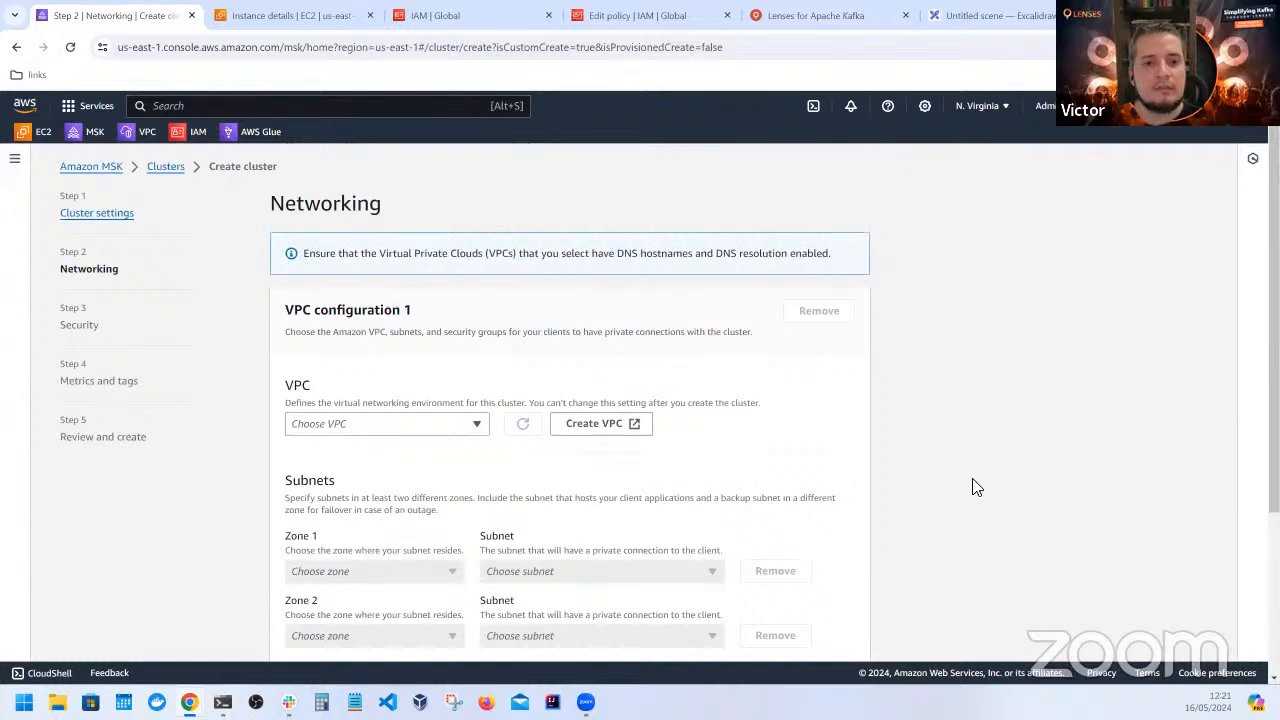
Choose vpc-02093d5515f45eb8e as the VPC and set Zone 1 to us-east-1a with subnet-0727234b3954a6eeb
scroll(658, 400, "down", 2)
left_click(462, 285)
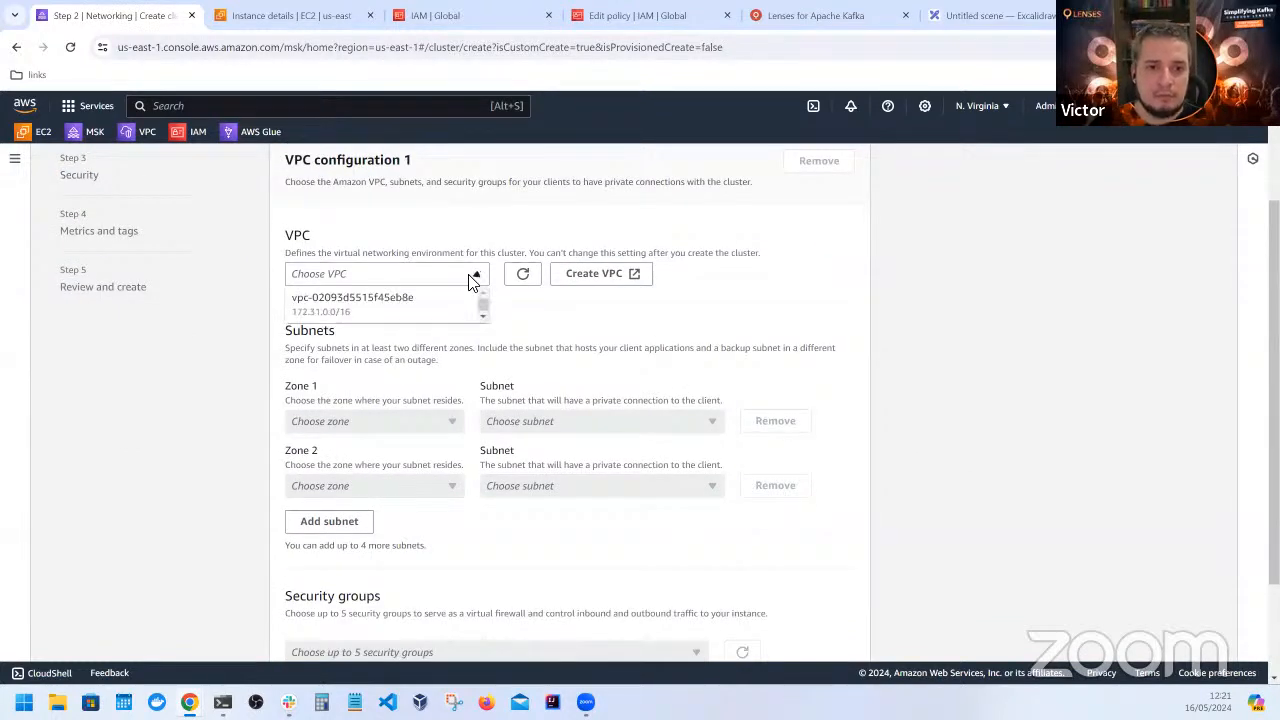
left_click(468, 300)
left_click(450, 424)
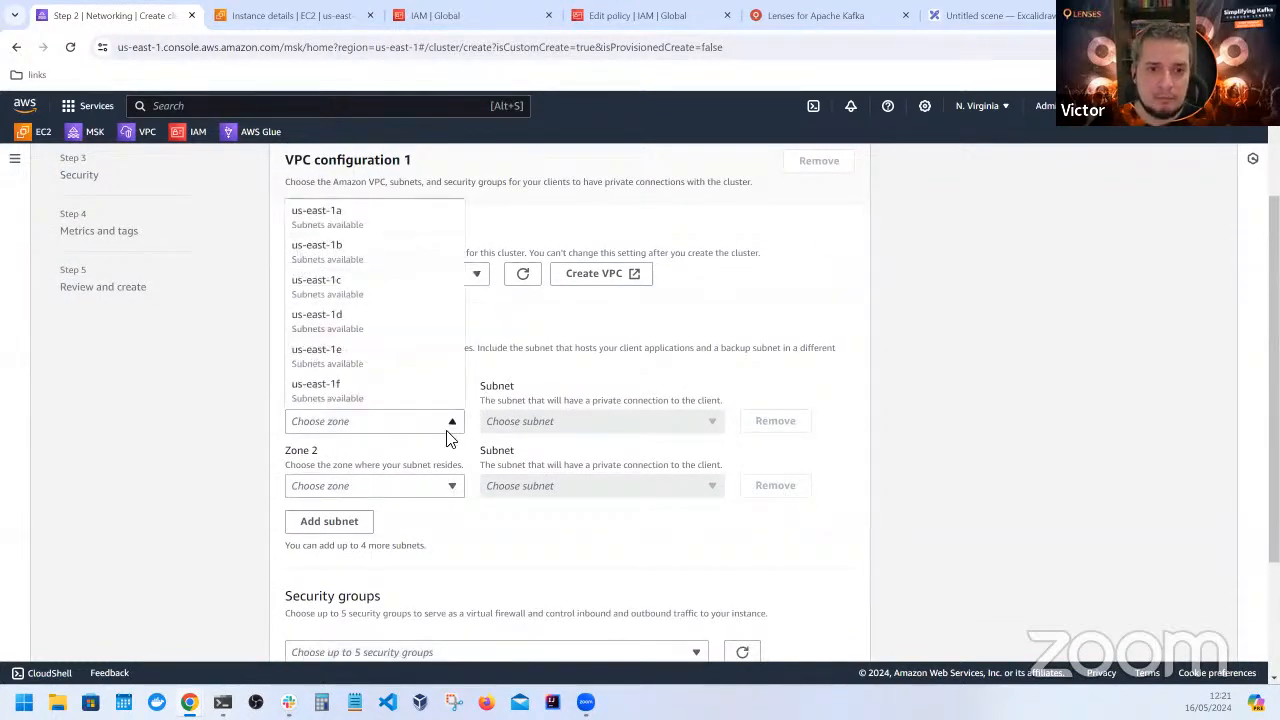
left_click(354, 220)
left_click(648, 424)
left_click(623, 449)
Set Zone 2 to us-east-1c with subnet-08b208f51d9903fc3
left_click(428, 486)
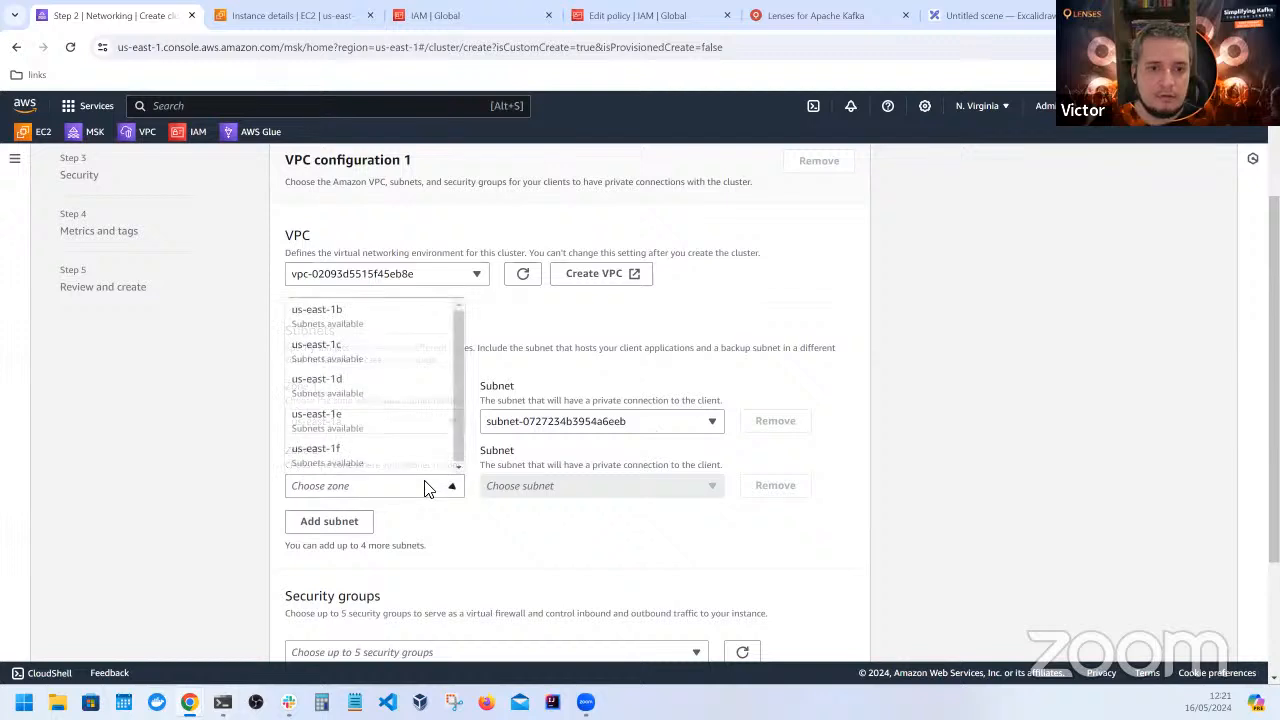
left_click(409, 363)
left_click(610, 488)
left_click(600, 509)
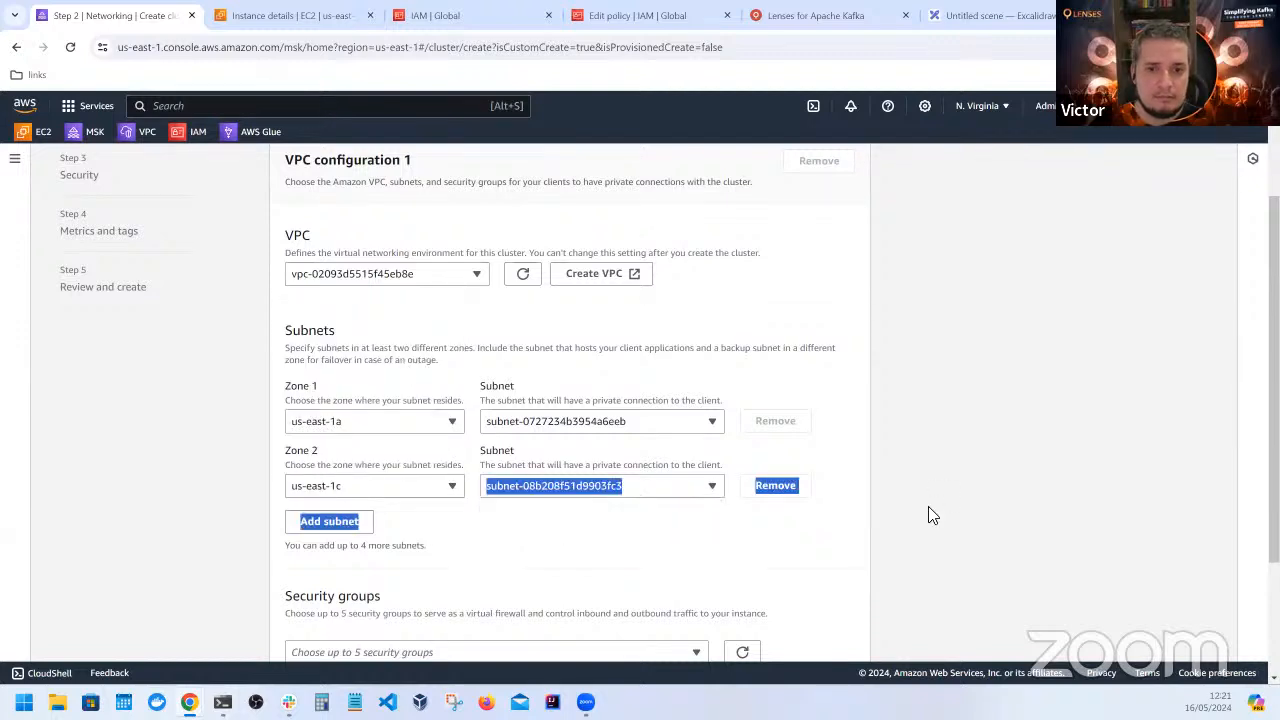
Keep the default security group, IAM authentication and metrics settings without tags, and advance to the Review and create page's networking summary
scroll(950, 524, "down", 2)
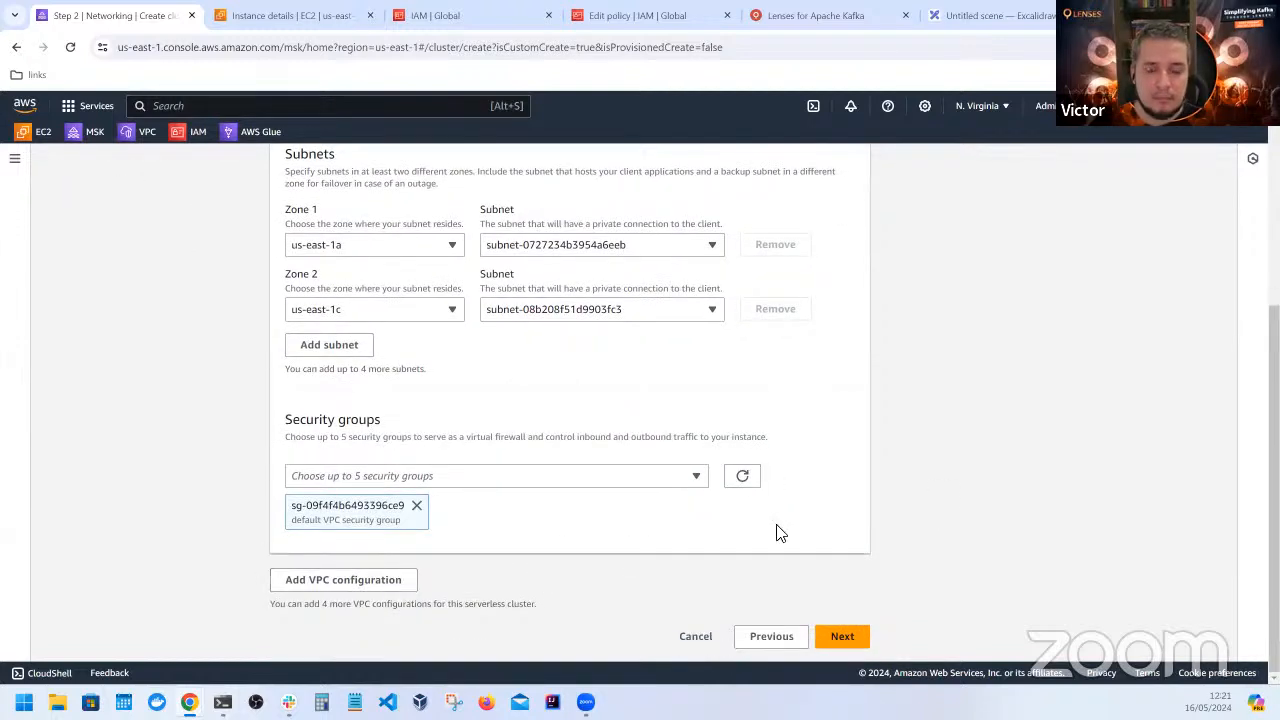
left_click(845, 637)
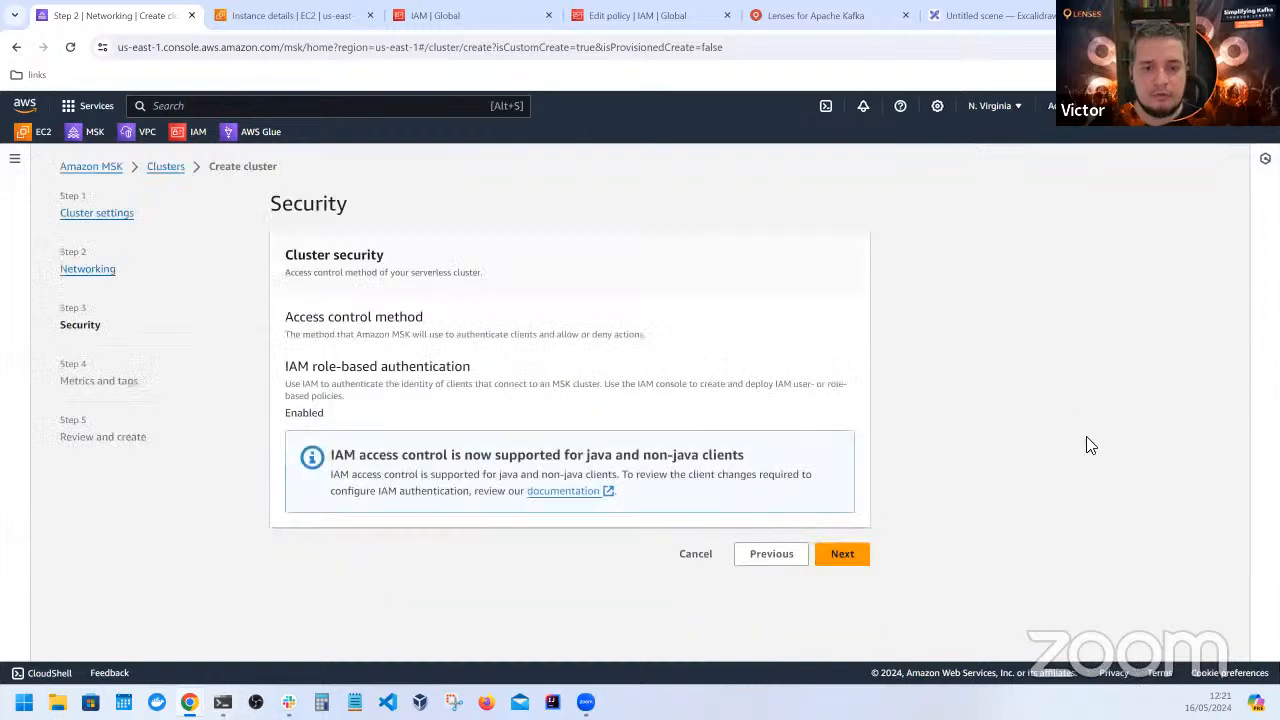
left_click(860, 553)
scroll(948, 477, "down", 1)
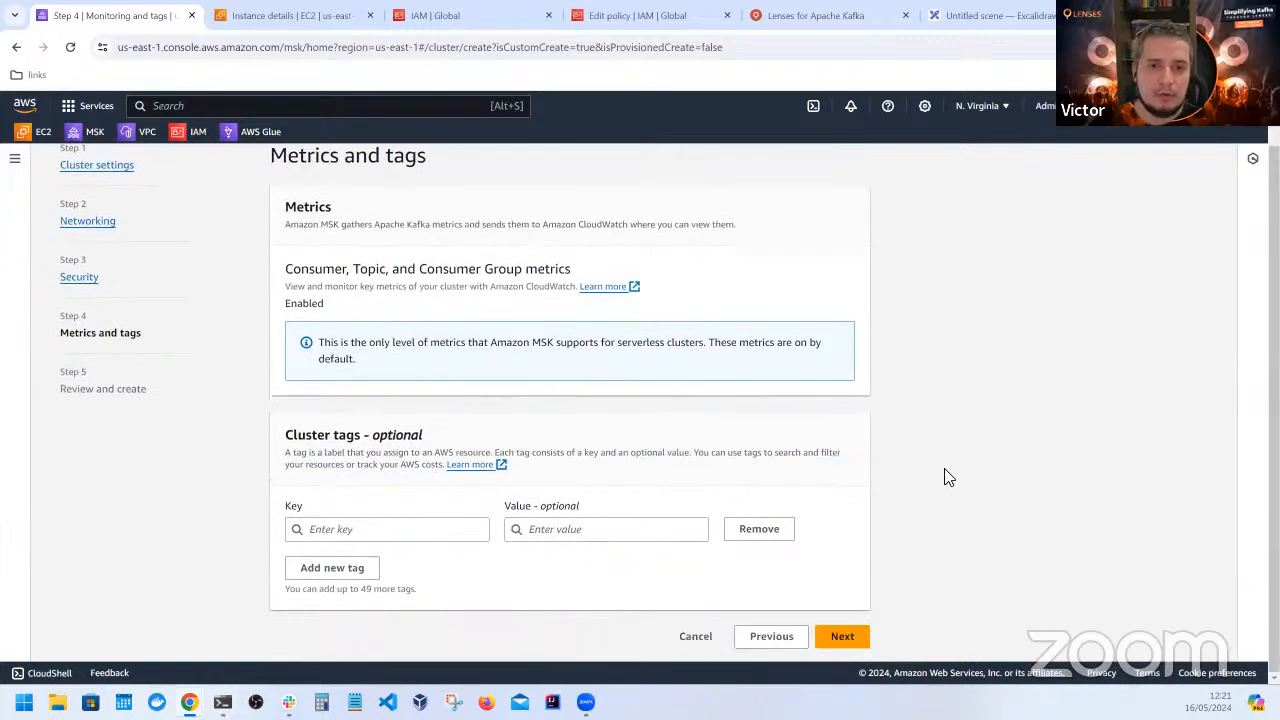
left_click(840, 634)
scroll(1004, 376, "down", 9)
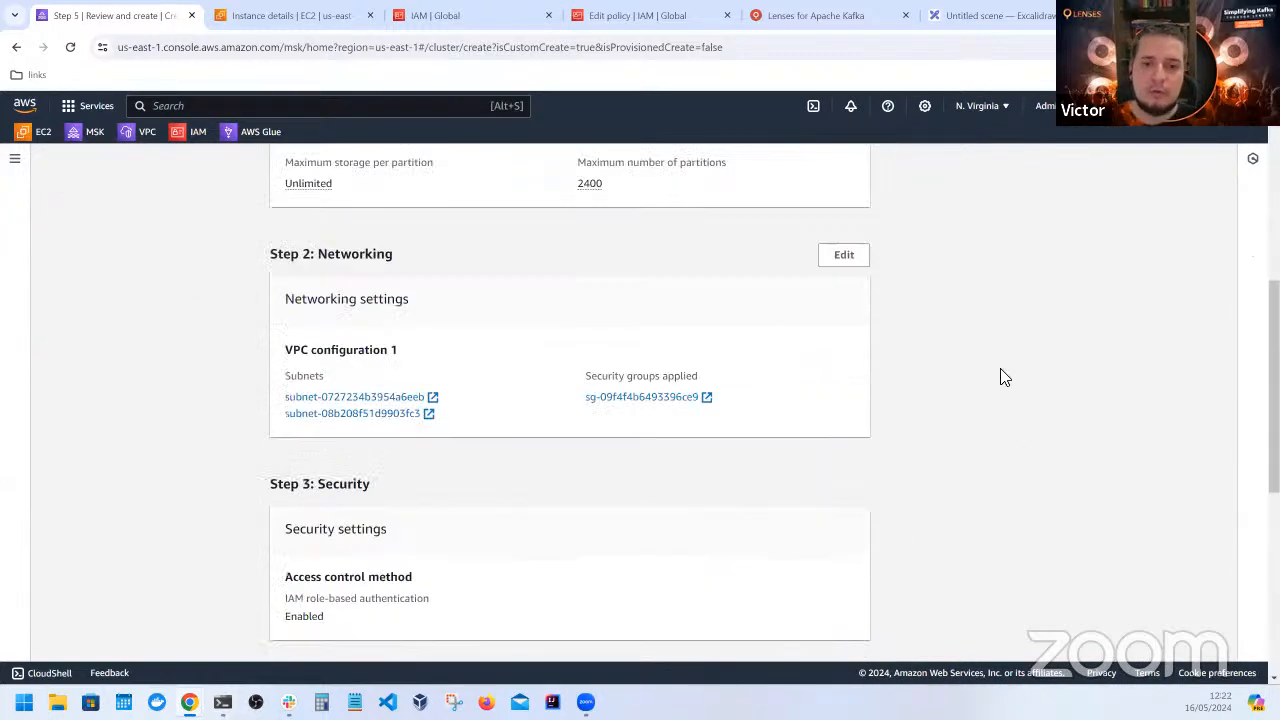
Create the serverless MSK cluster test and review the IAM policy template offered for it
left_click(852, 634)
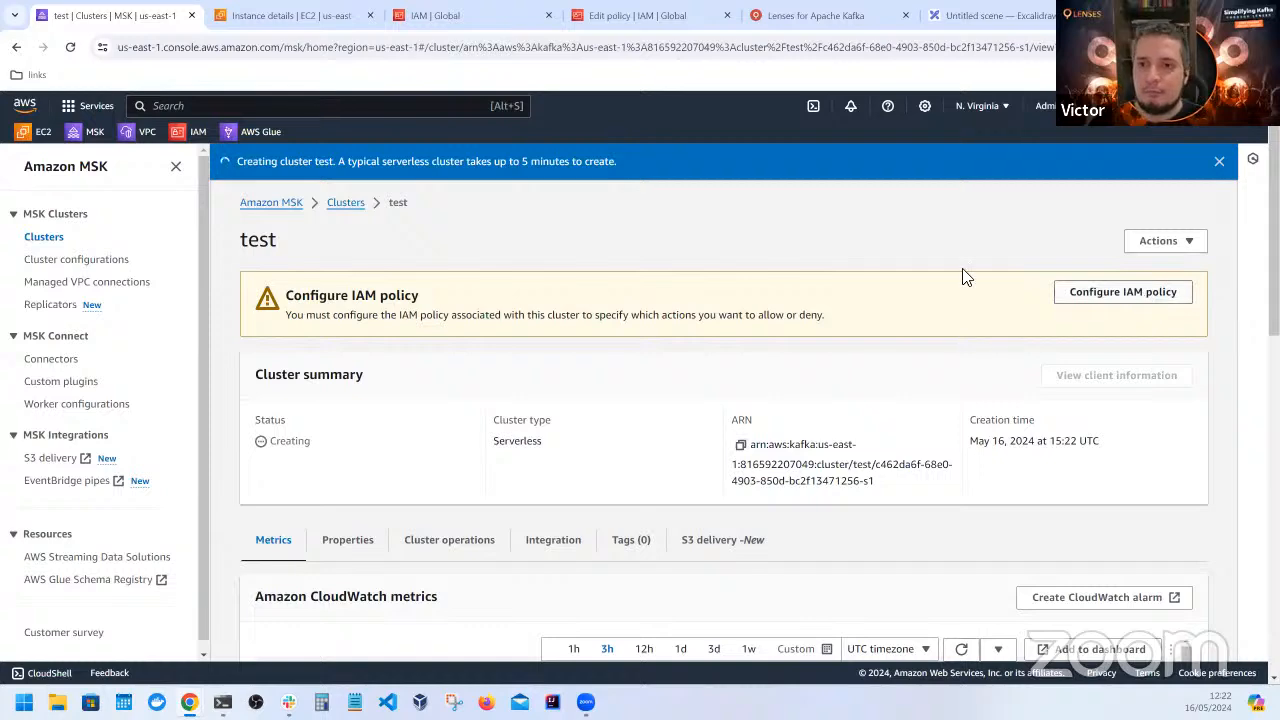
left_click(1078, 290)
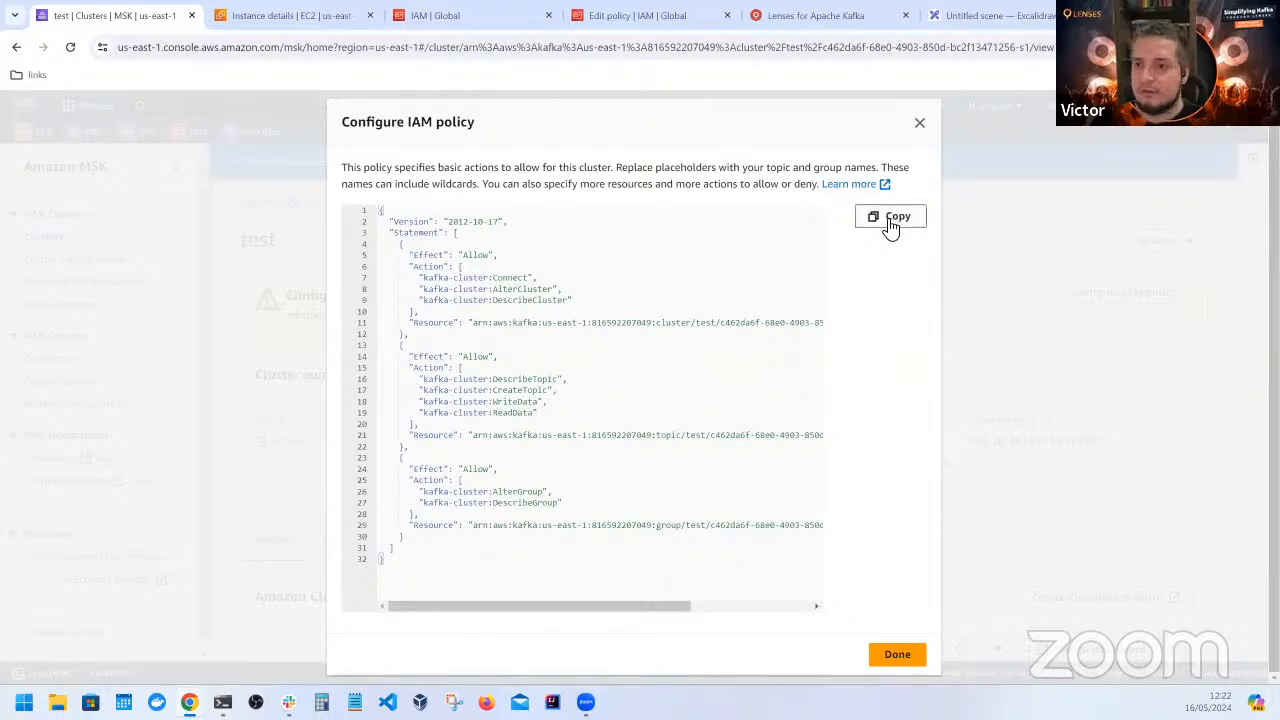
left_click(920, 124)
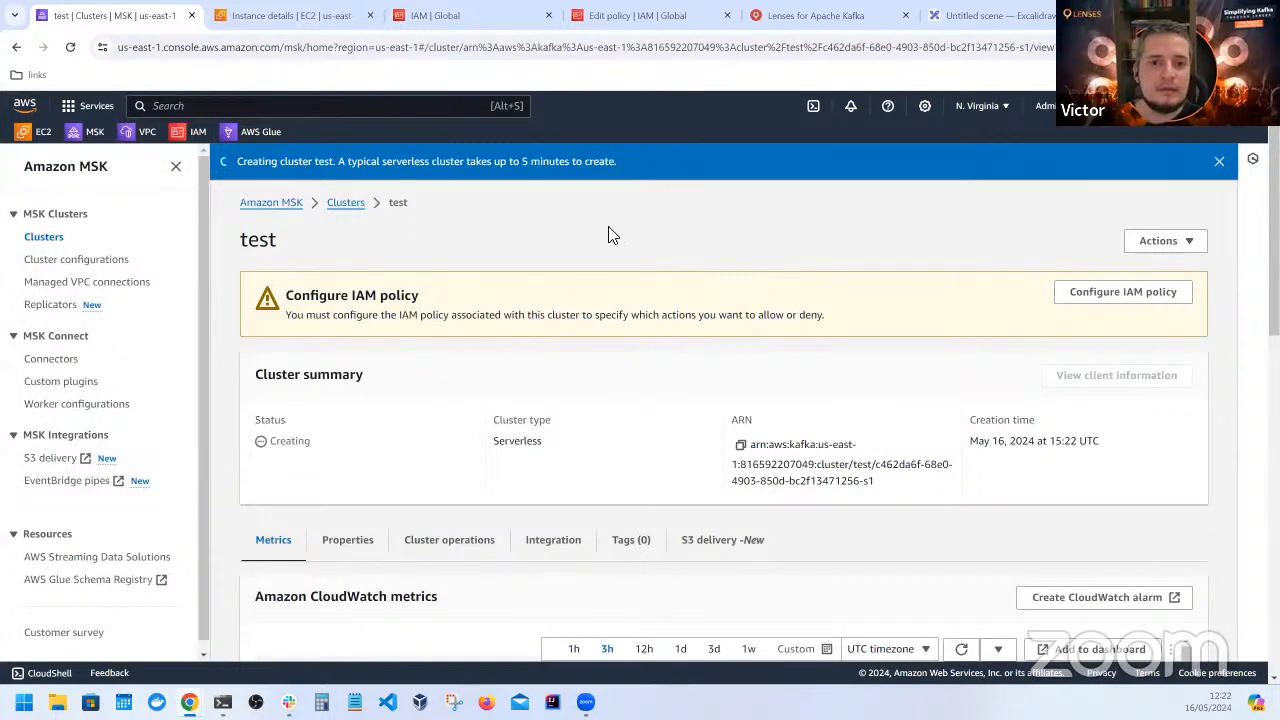
Return to the MSK clusters list and reload the signed-out IAM role page
left_click(343, 204)
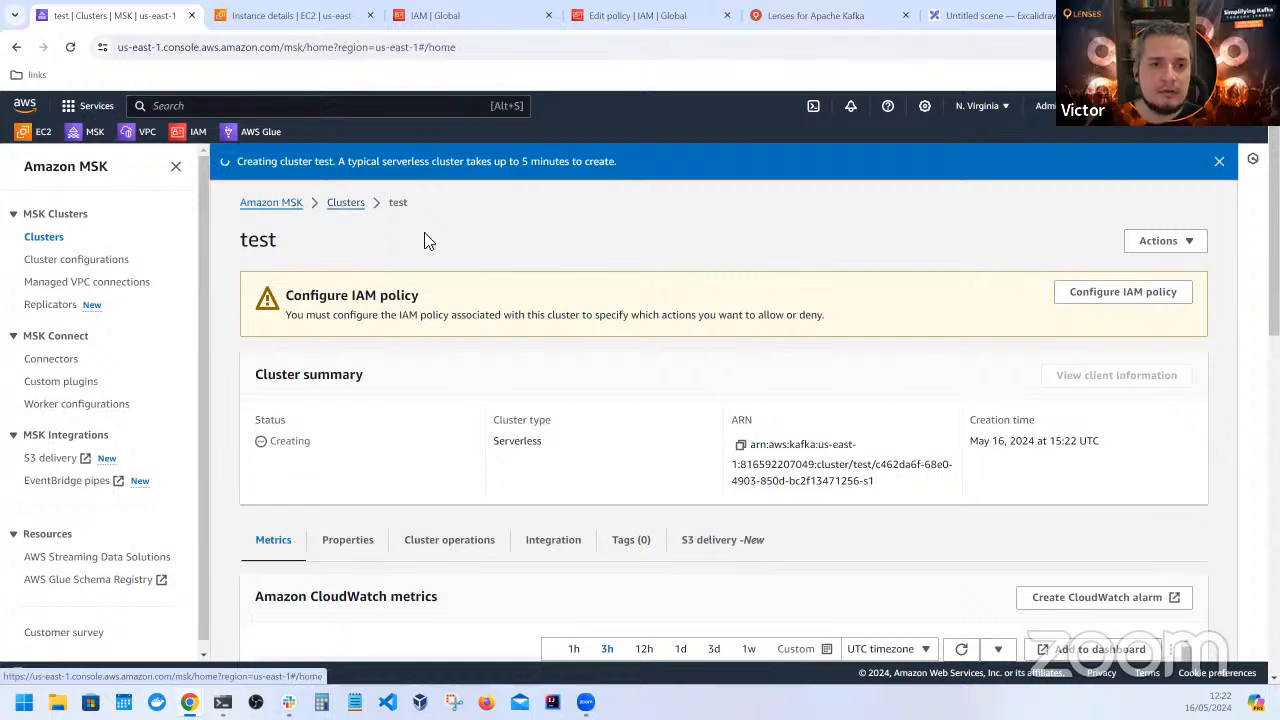
left_click(59, 239)
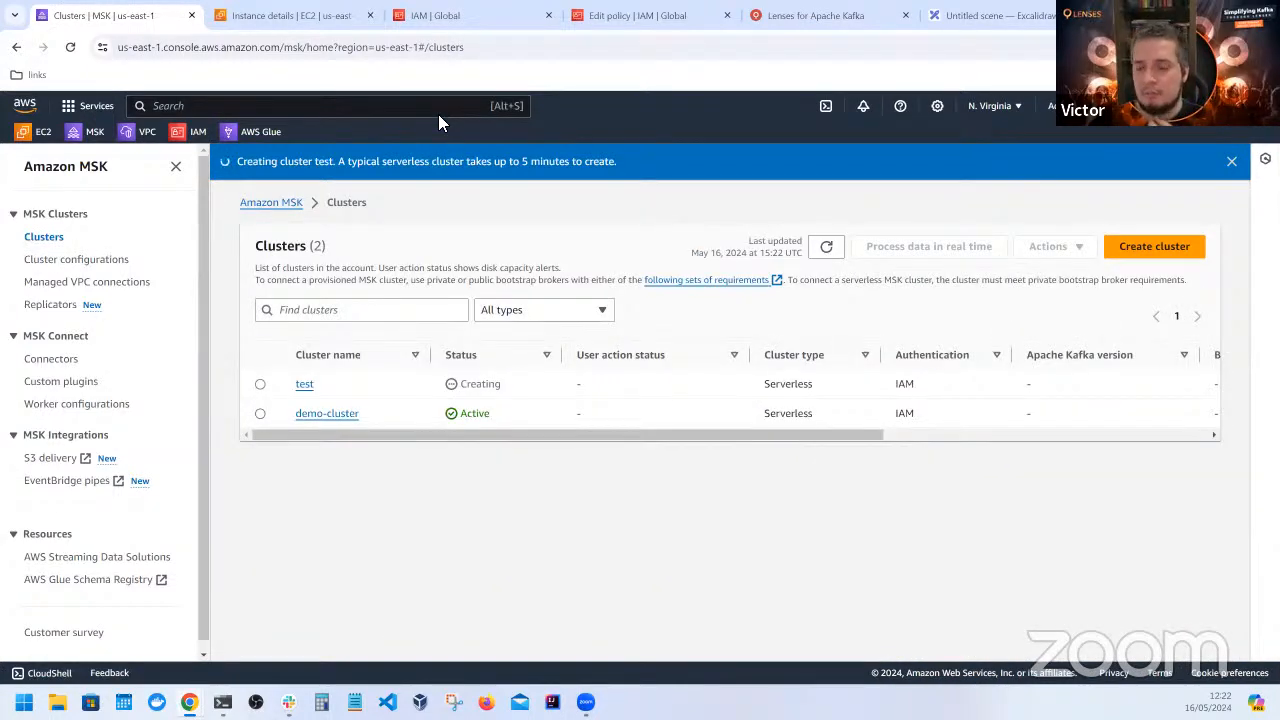
left_click(431, 27)
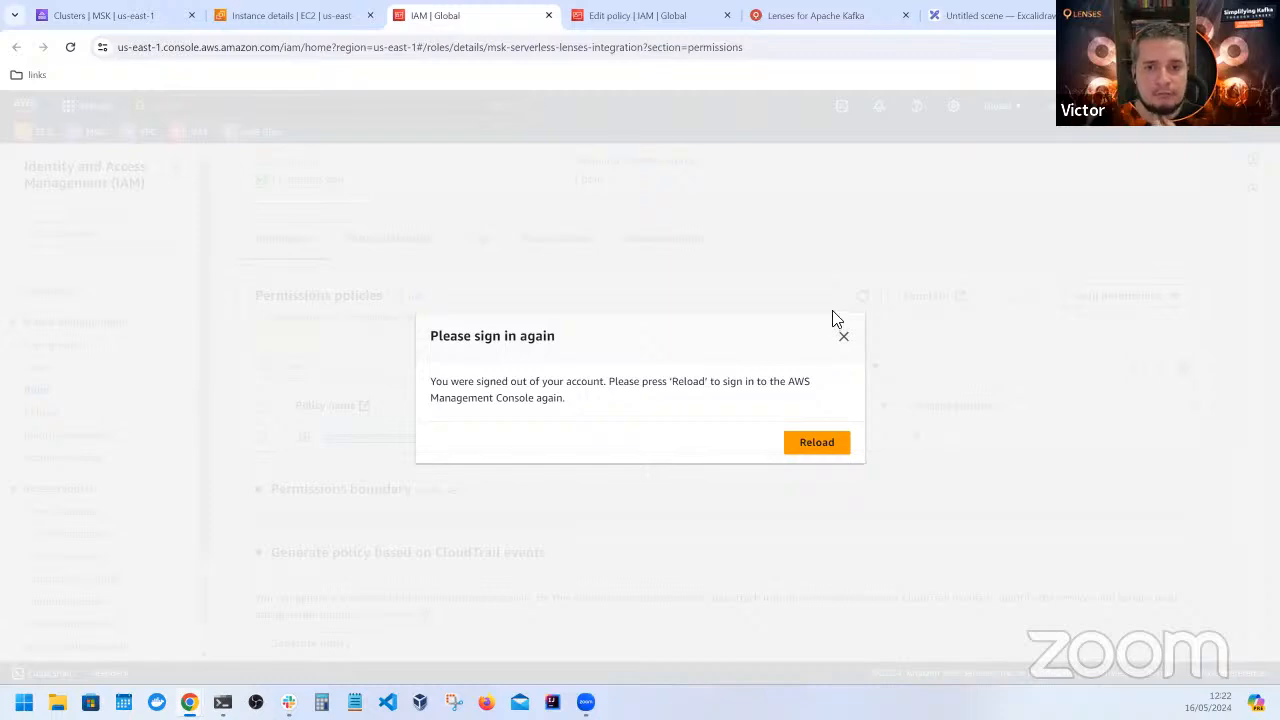
left_click(70, 47)
From the lenses-msks-demo EC2 instance, open the msk-serverless-lenses-integration role and its lenses-msks-env-test policy for editing
left_click(274, 18)
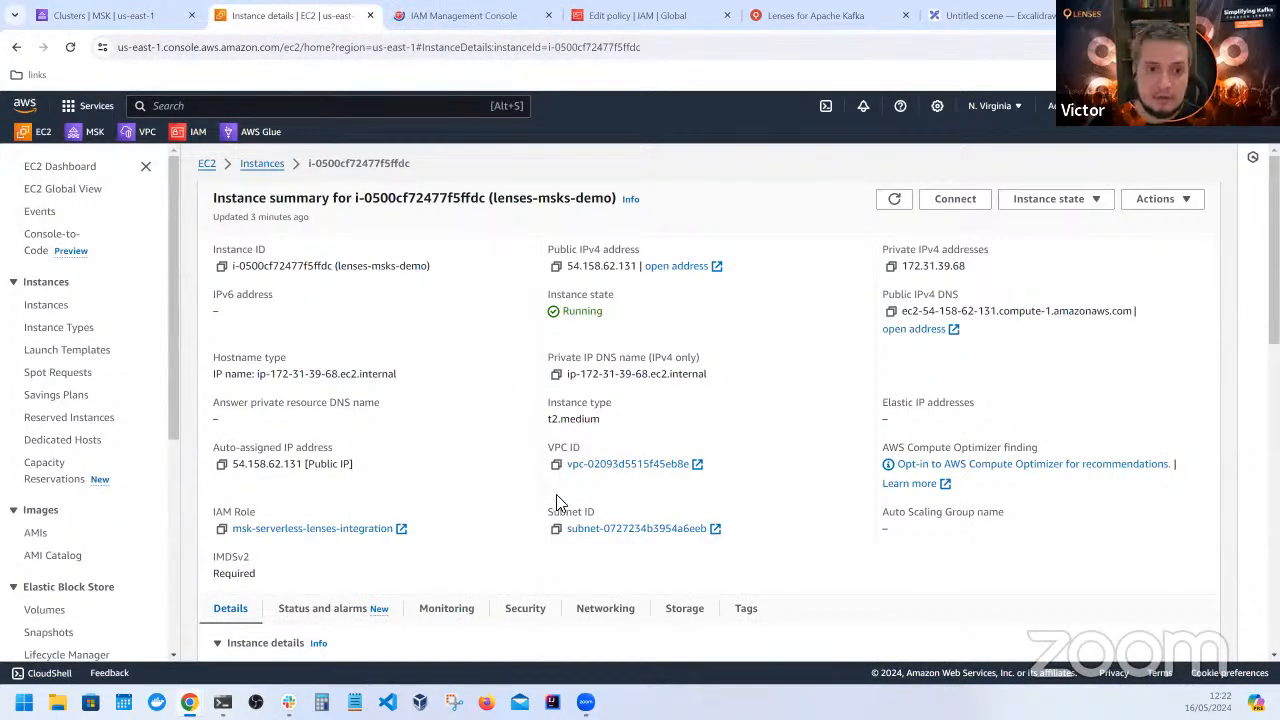
left_click(370, 529)
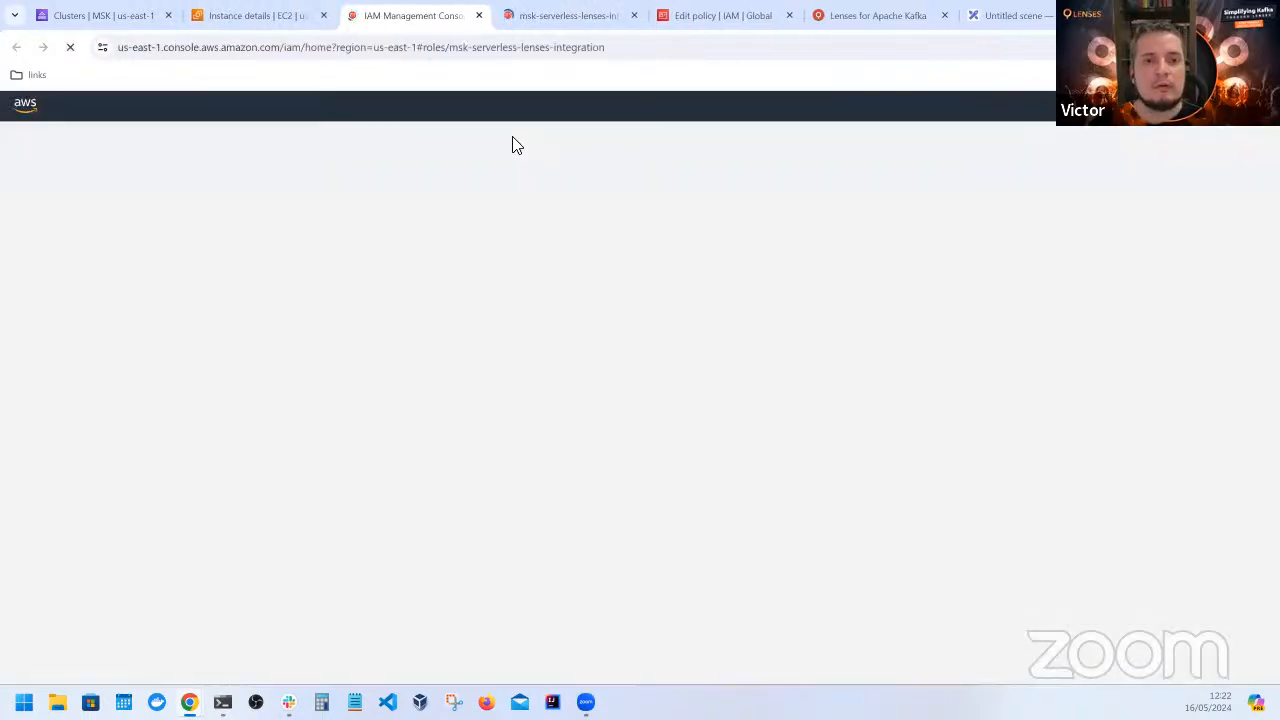
scroll(366, 461, "down", 2)
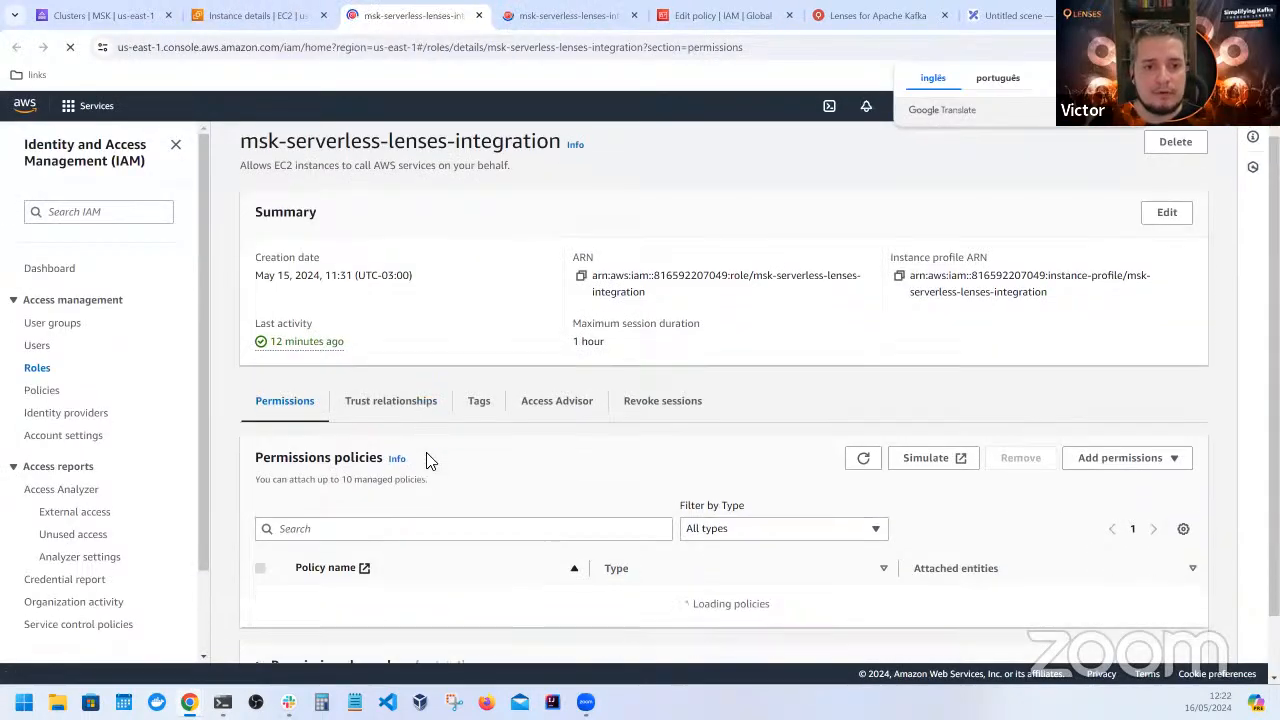
left_click(371, 479)
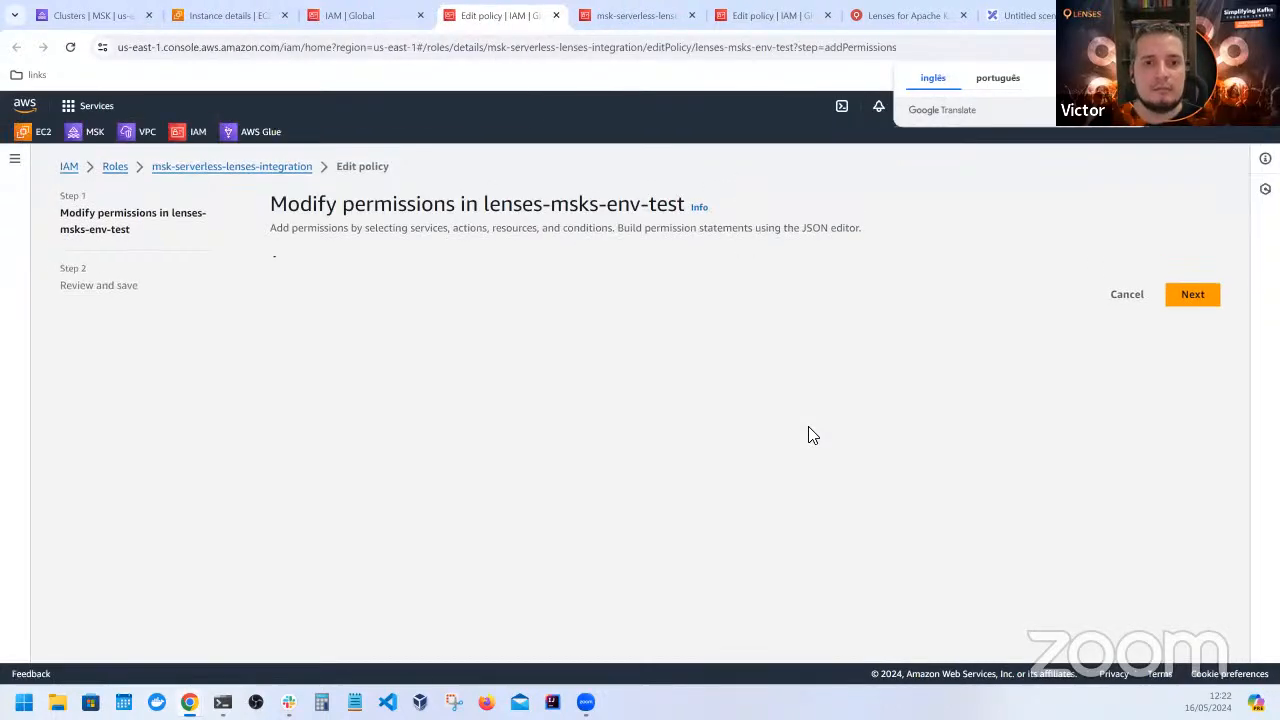
Examine the policy's Kafka cluster, topic and group statements, and highlight the Glue schema registry actions
scroll(814, 431, "down", 3)
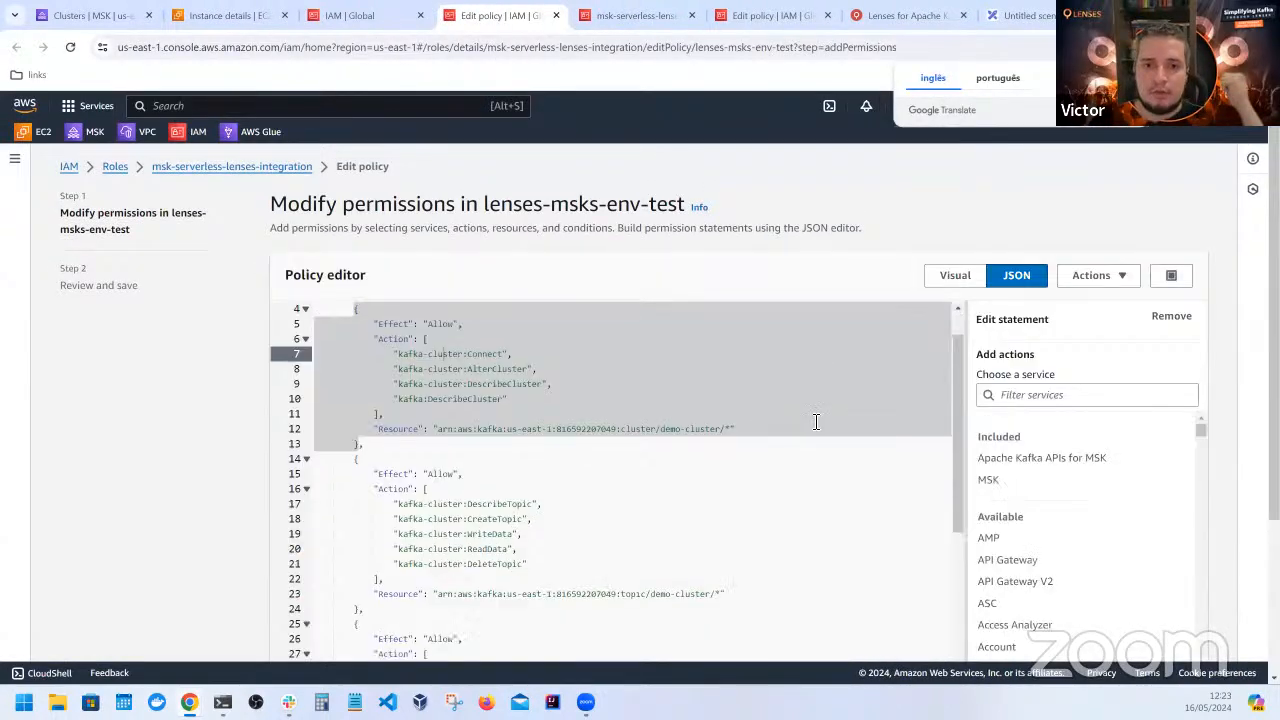
scroll(730, 450, "down", 5)
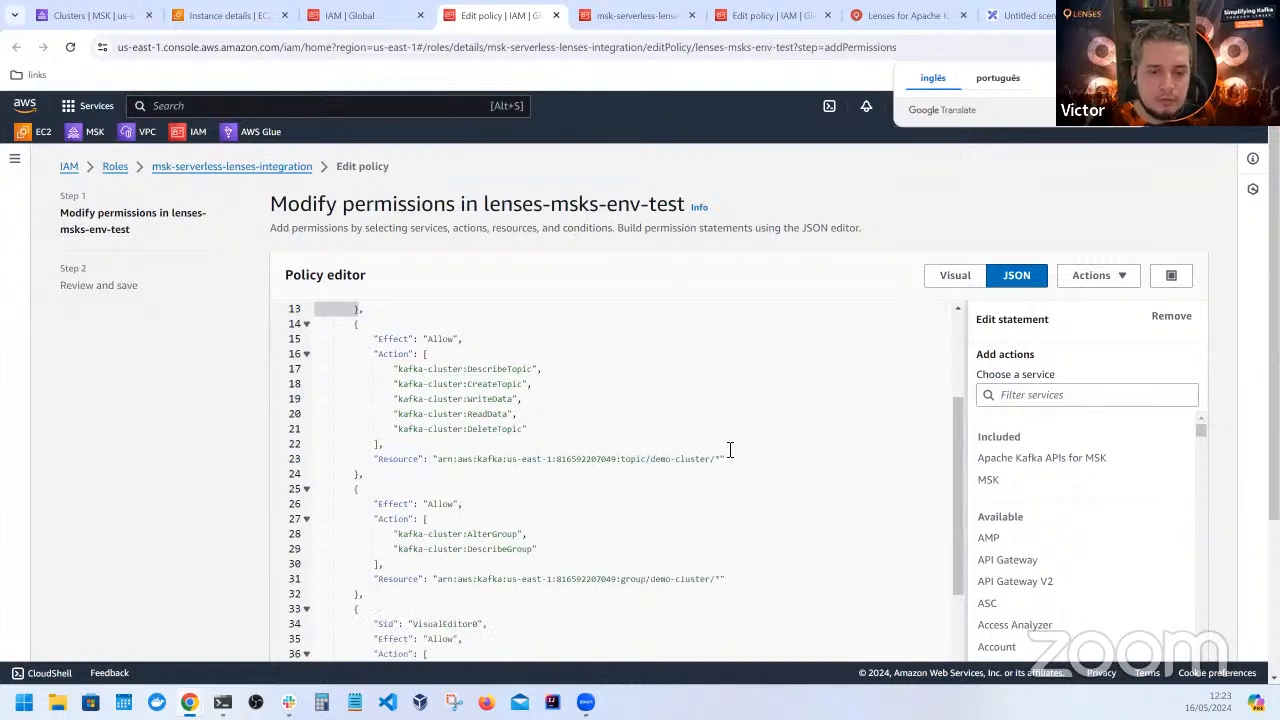
scroll(196, 434, "down", 2)
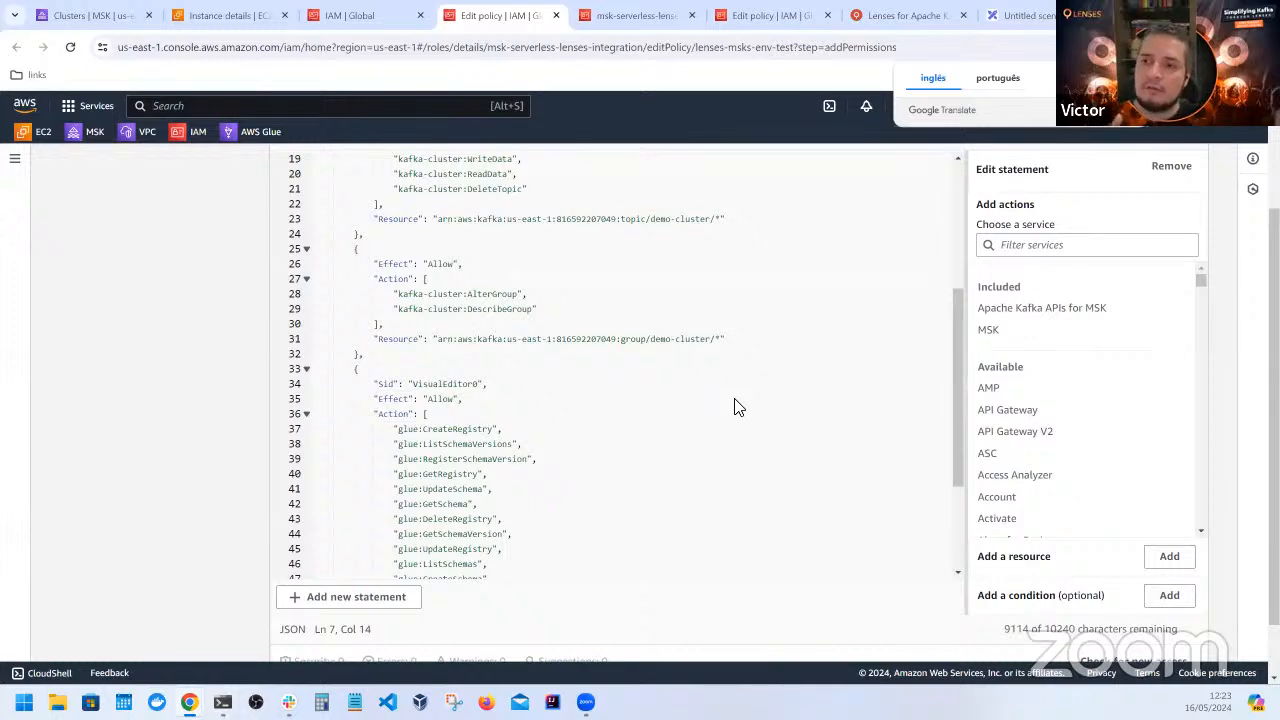
scroll(723, 412, "down", 2)
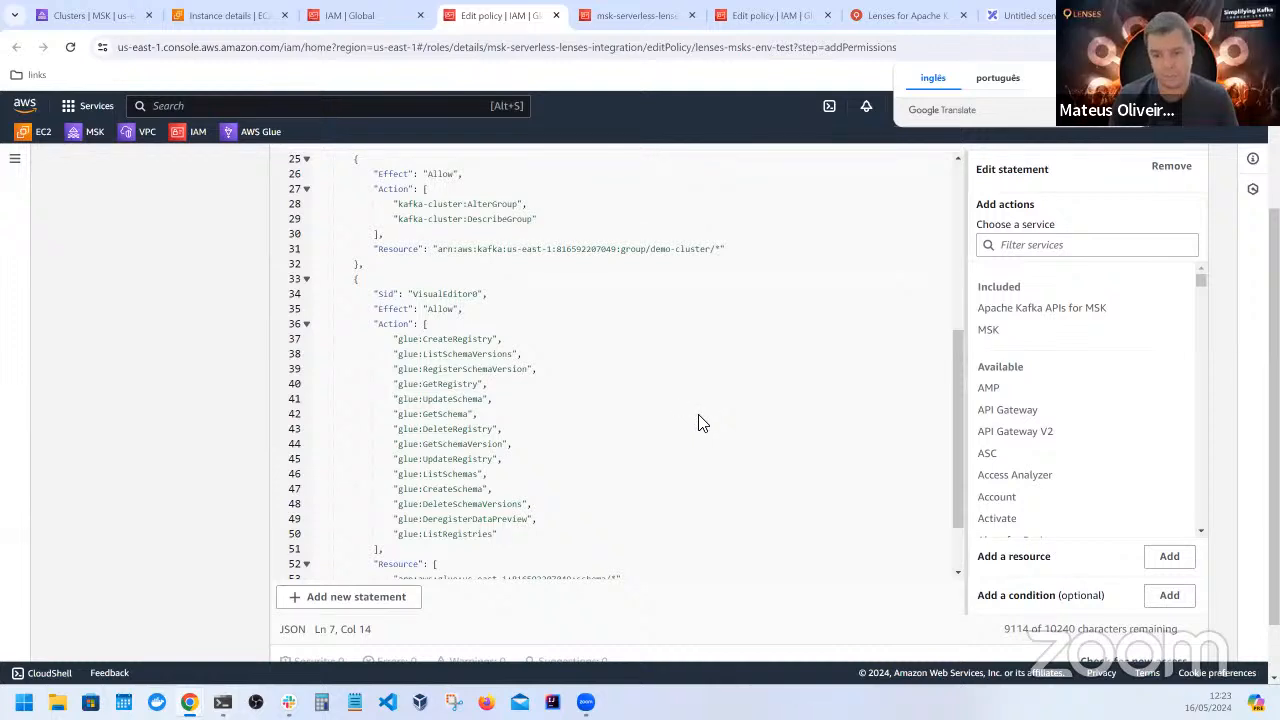
left_click_drag(540, 545, 375, 340)
left_click(532, 341)
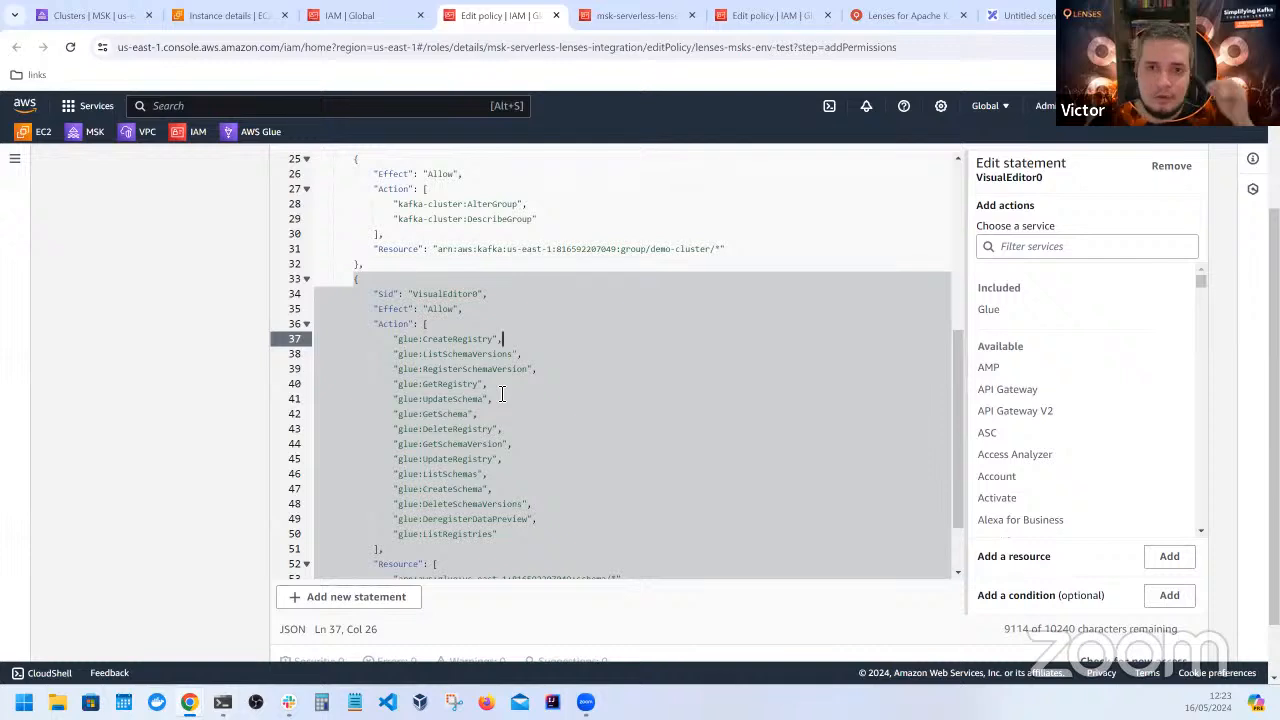
Revisit the MSK clusters list and the IAM role page, and switch to Lenses with its page reloaded
left_click(85, 15)
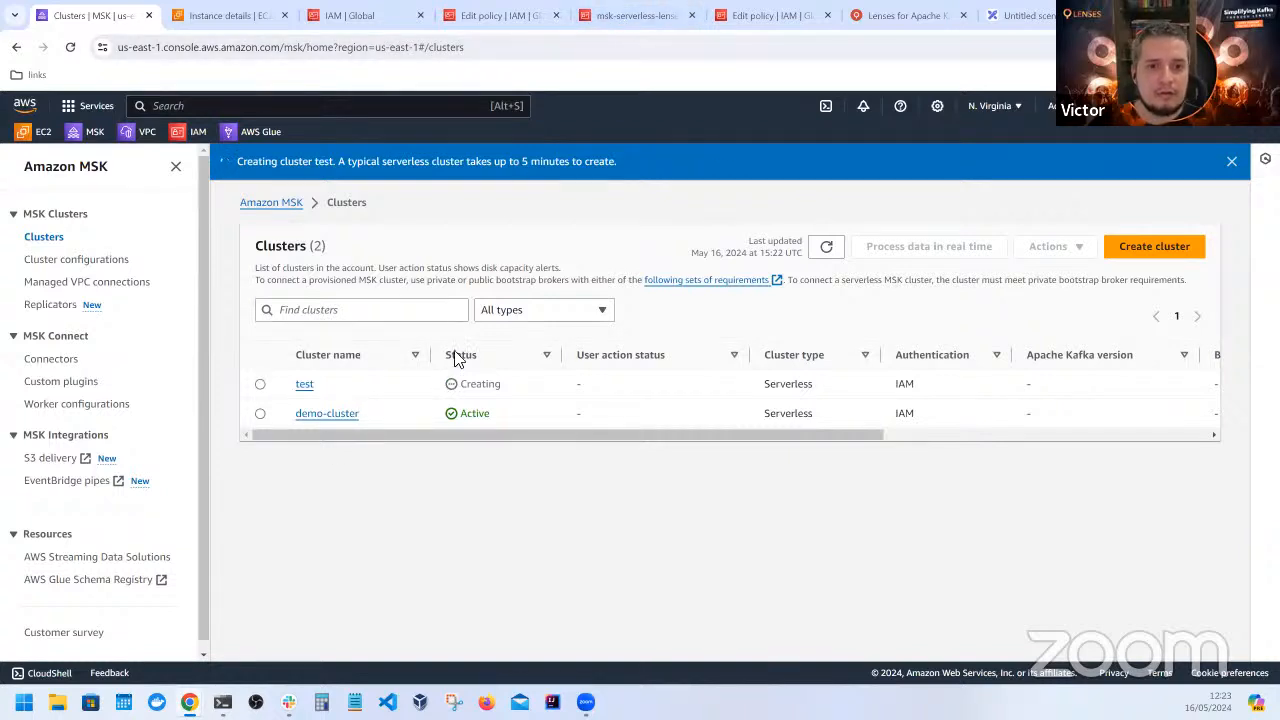
left_click(641, 16)
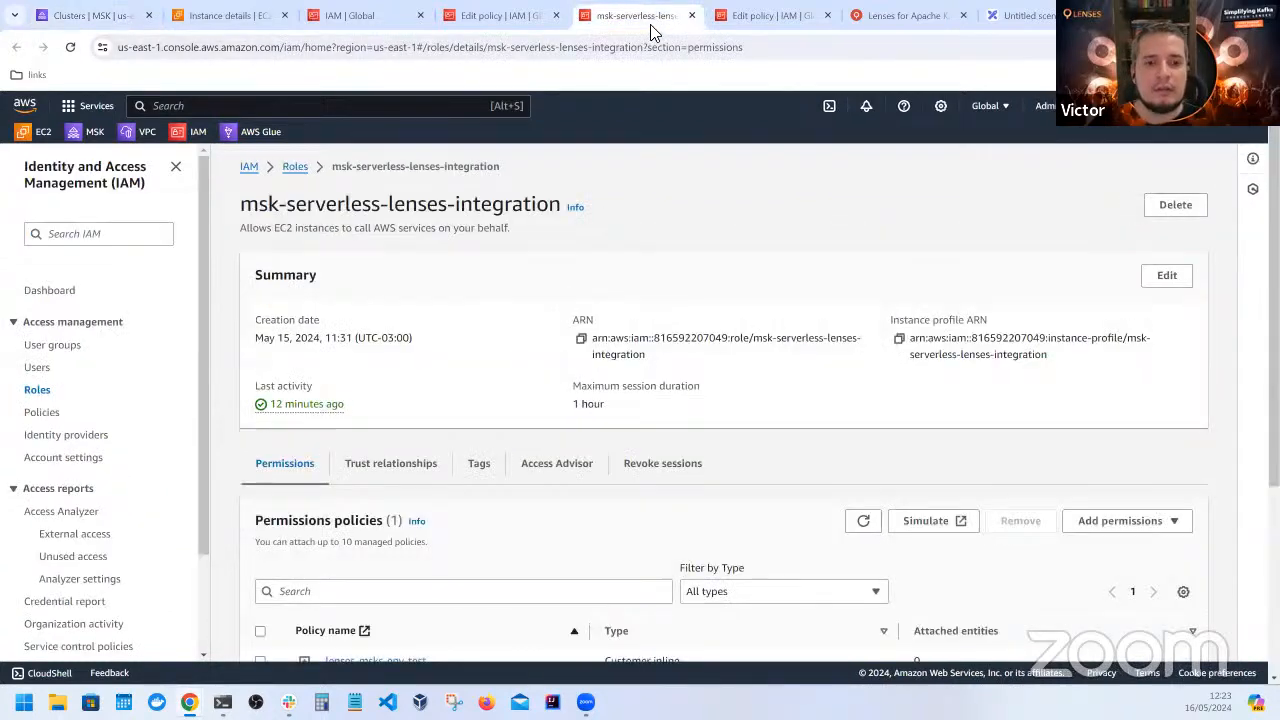
left_click(740, 22)
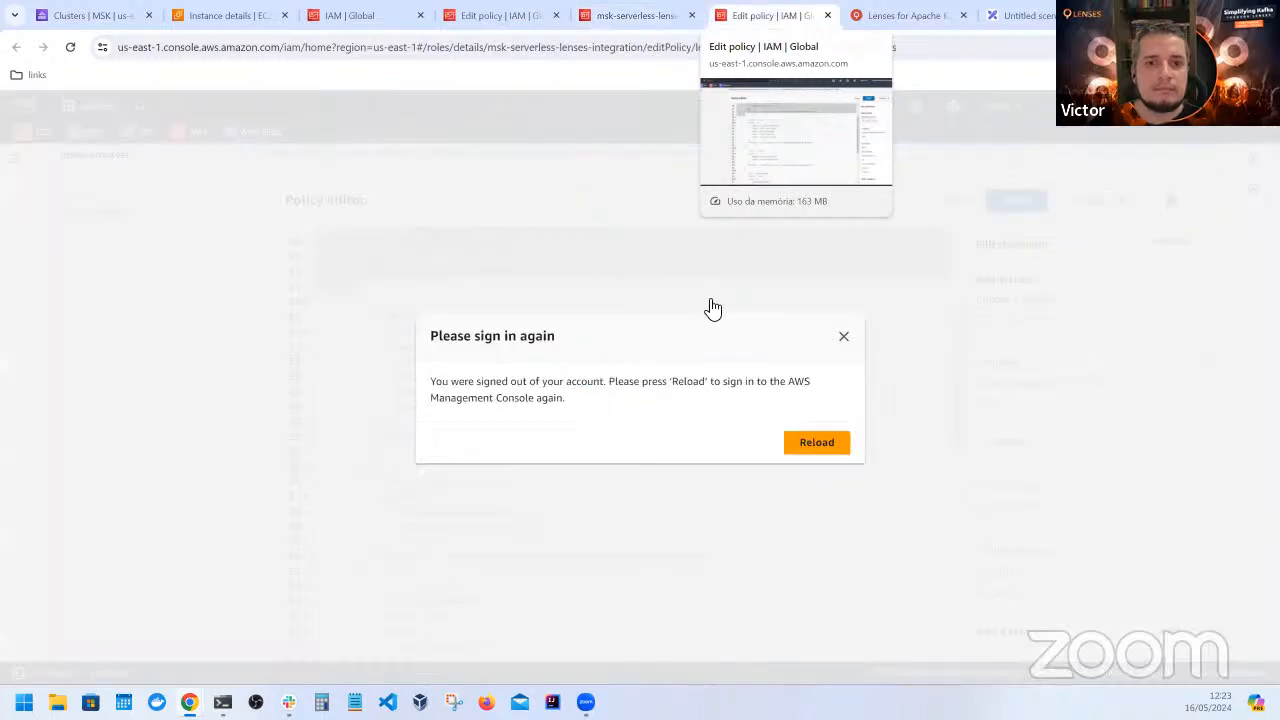
left_click(906, 20)
left_click(71, 49)
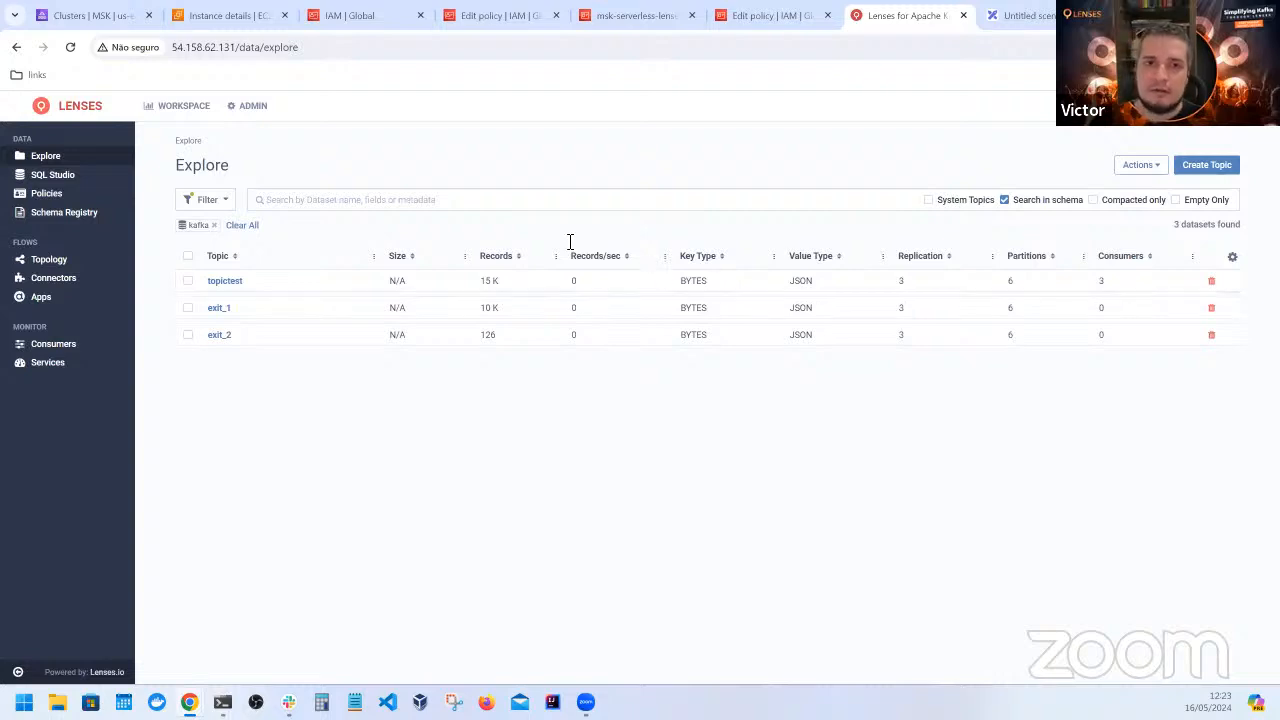
View demo-cluster's client information in Amazon MSK to show its IAM bootstrap server endpoint
left_click(130, 15)
left_click(350, 414)
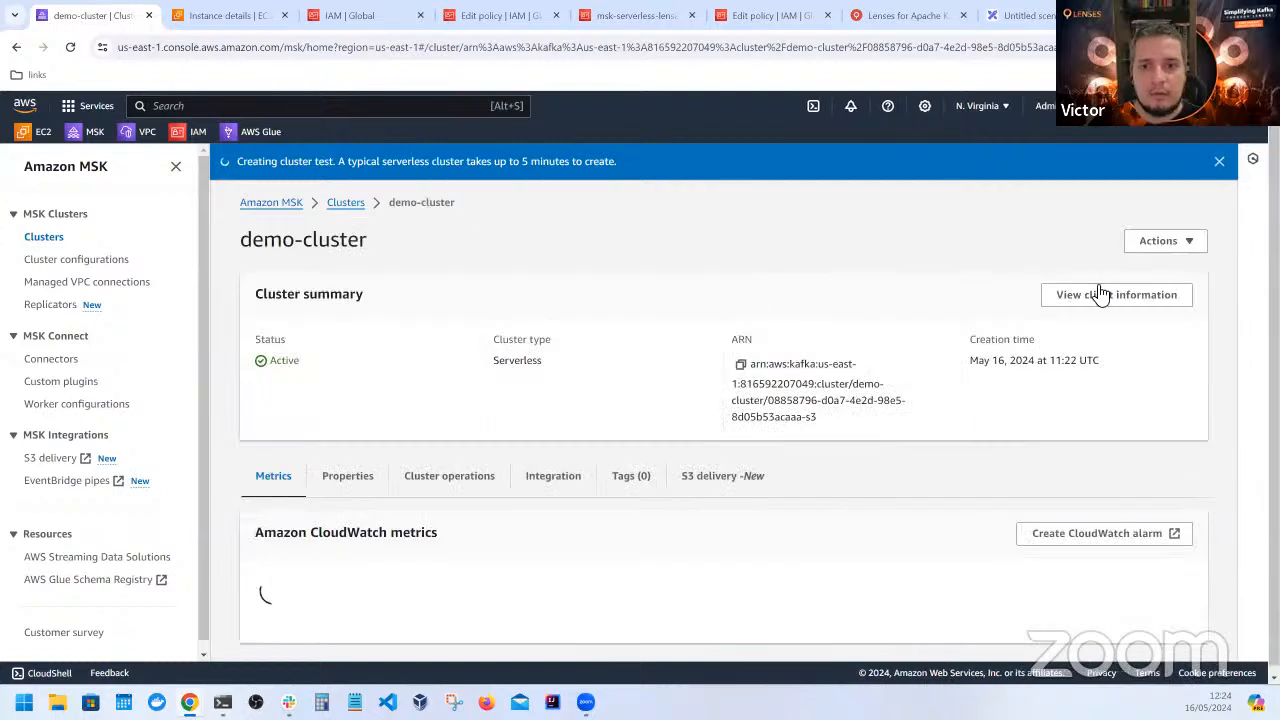
left_click(1099, 291)
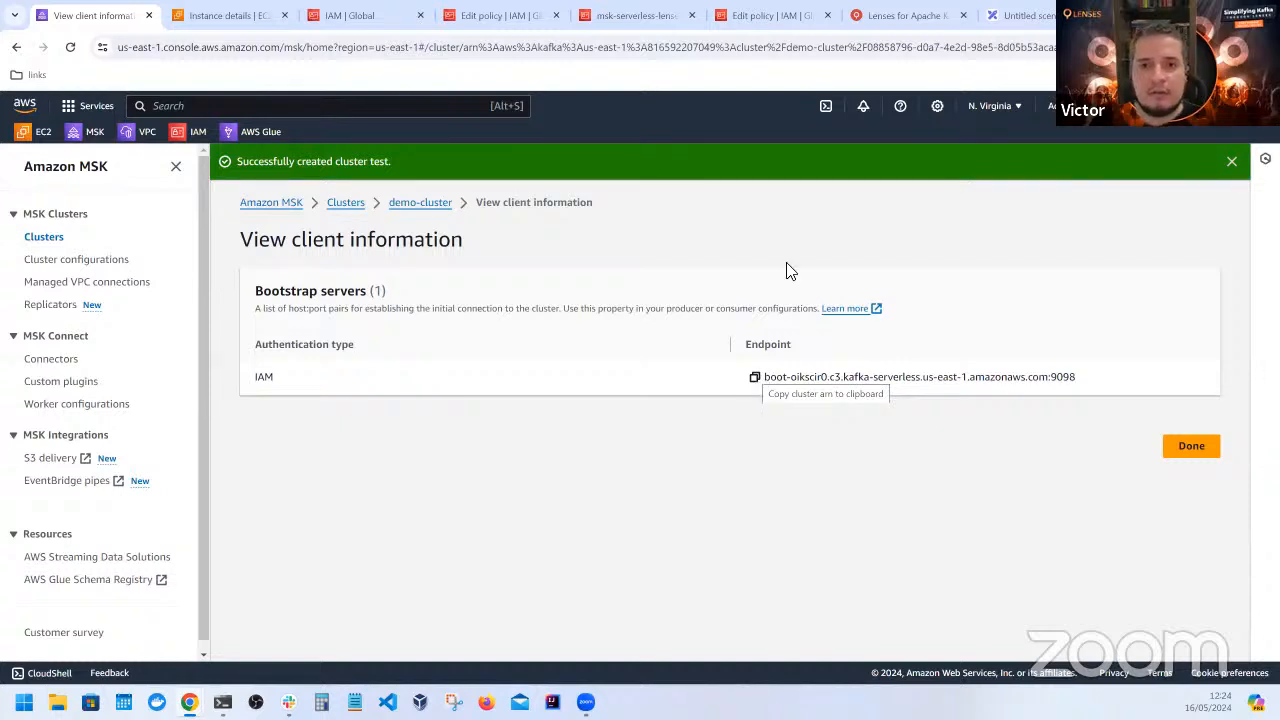
Switch to Lenses and look over its workspace dashboard and admin overview
left_click(900, 15)
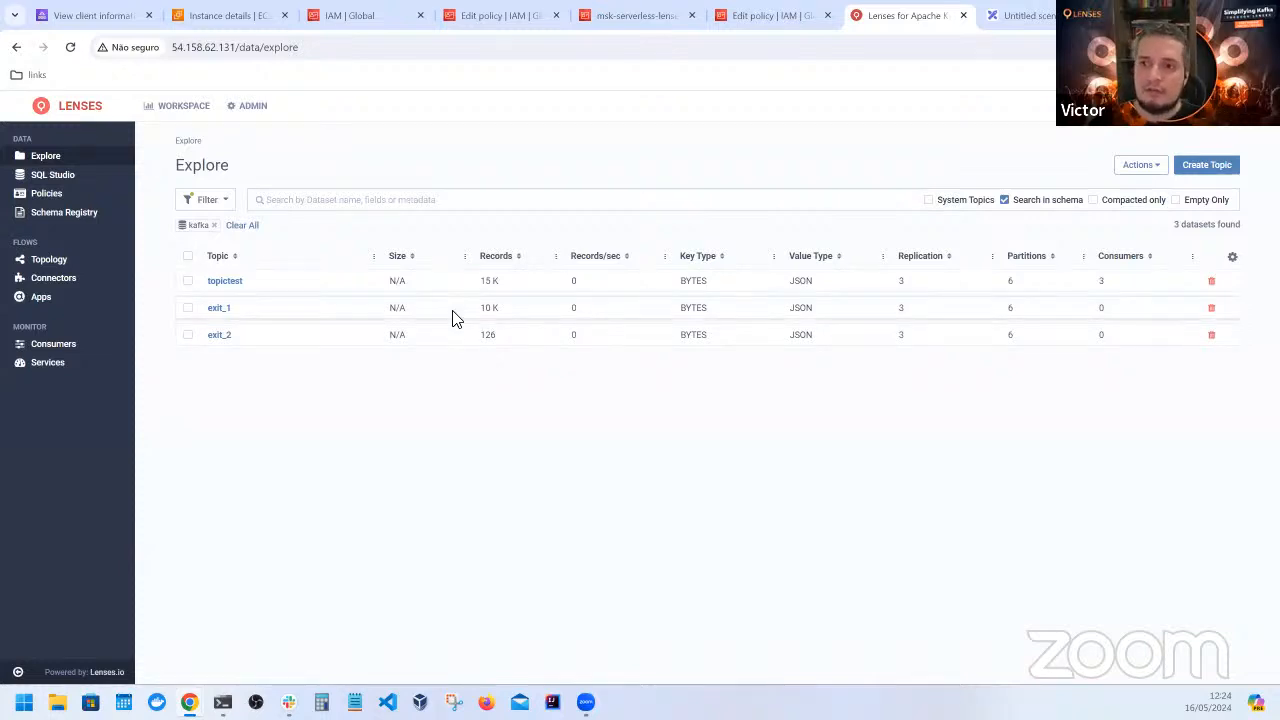
left_click(203, 108)
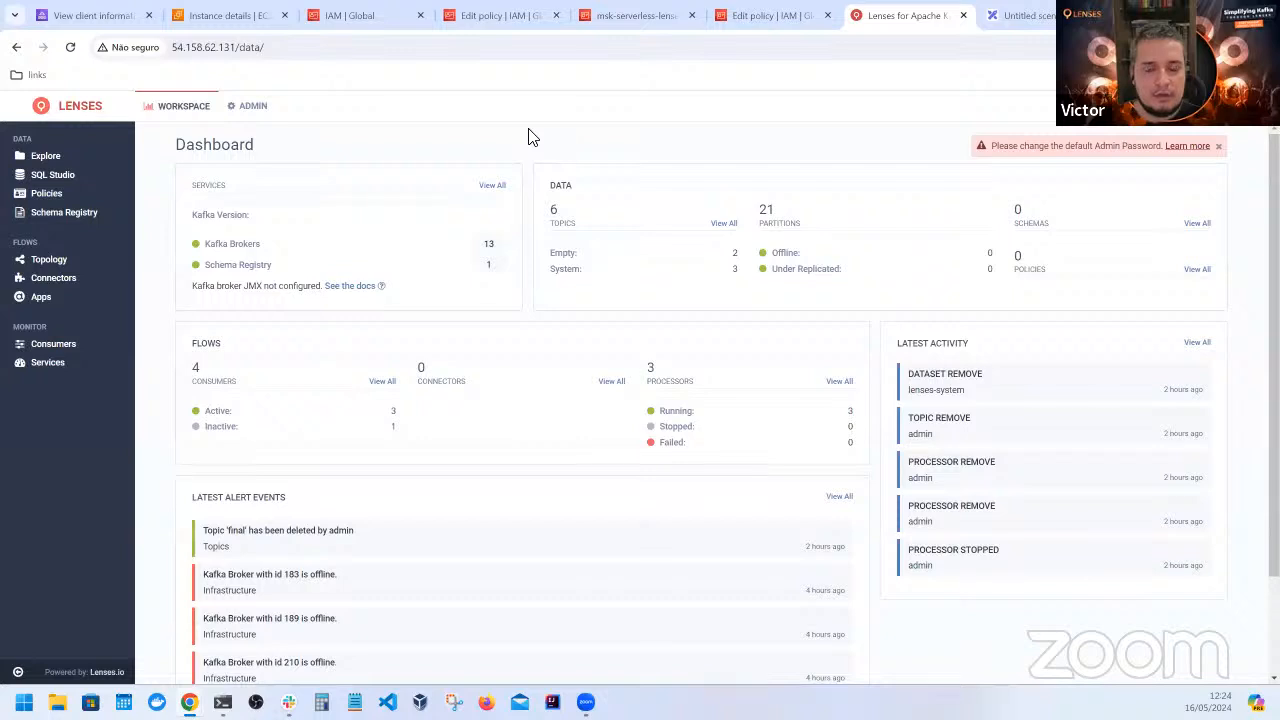
left_click(266, 111)
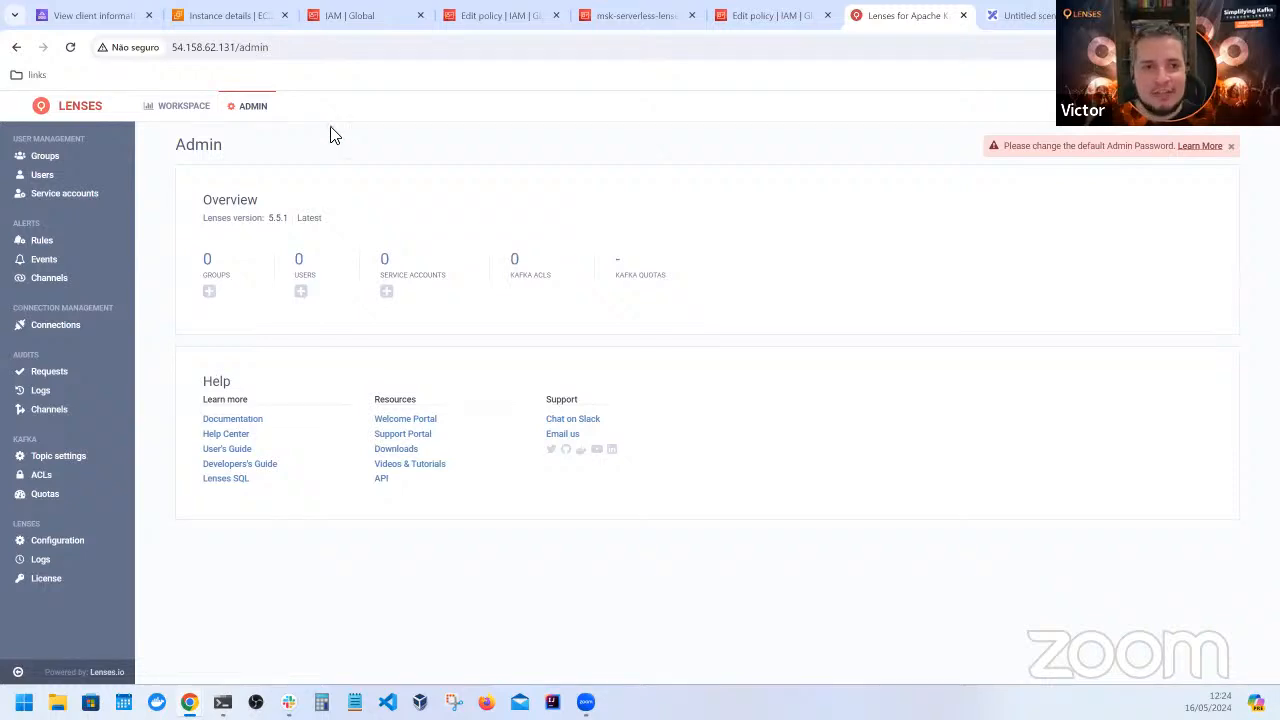
left_click(193, 110)
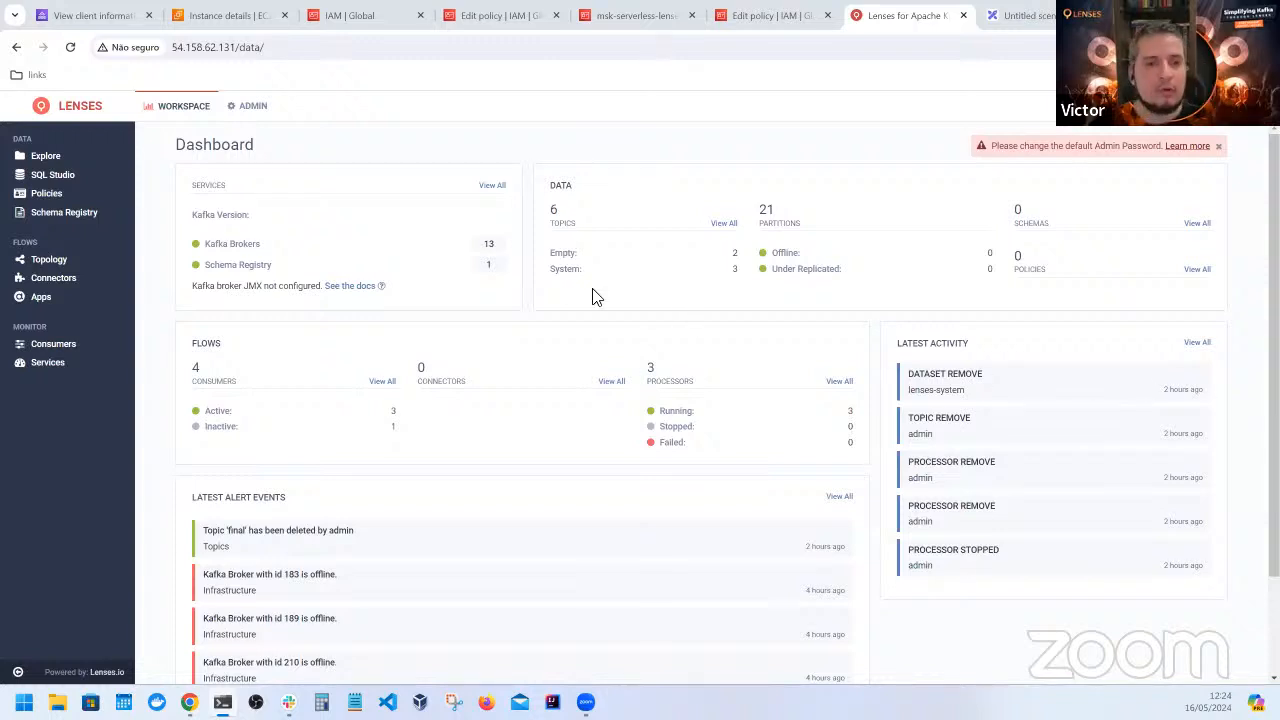
Inspect the topictest topic's records from the Explore page and return to the topic list
left_click(30, 160)
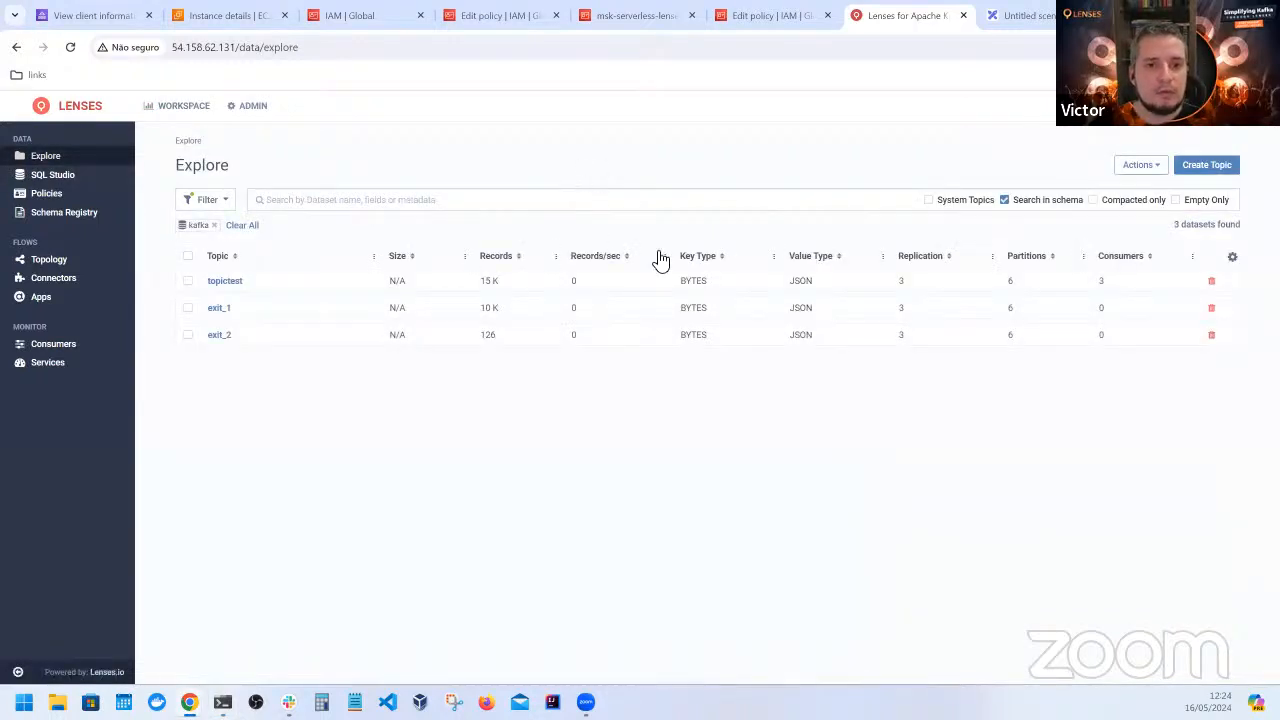
left_click(229, 281)
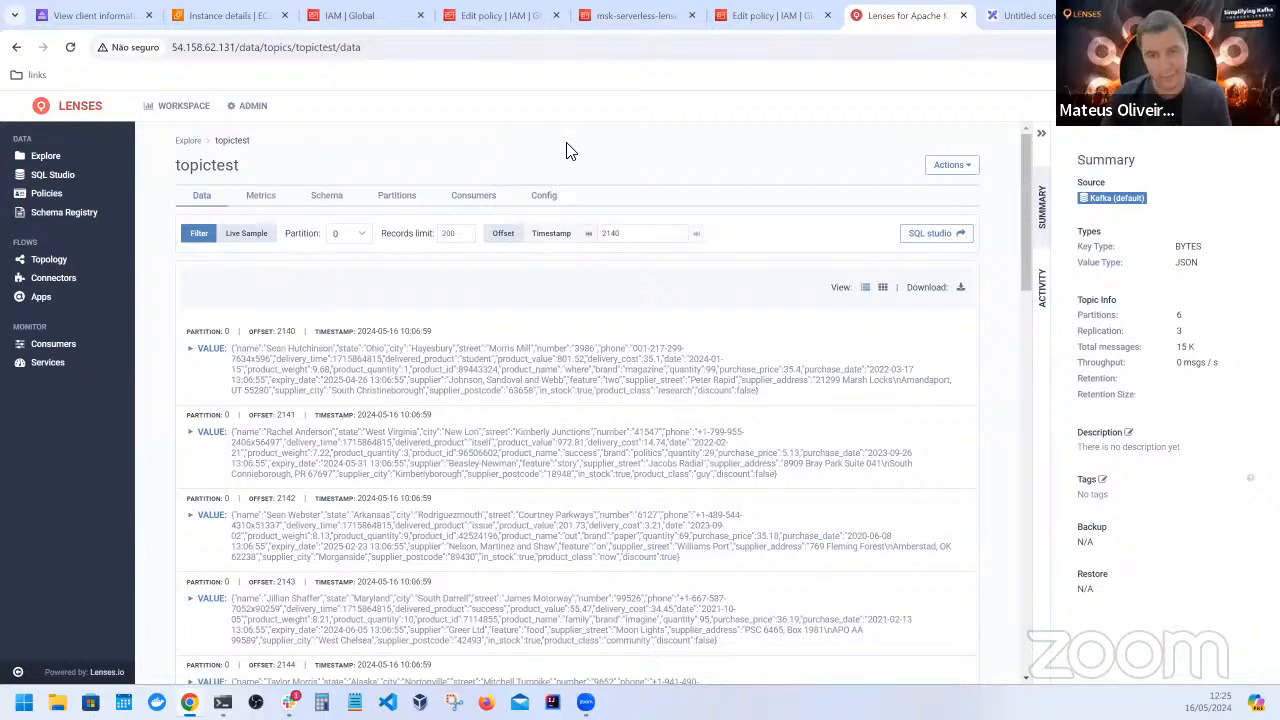
left_click(44, 152)
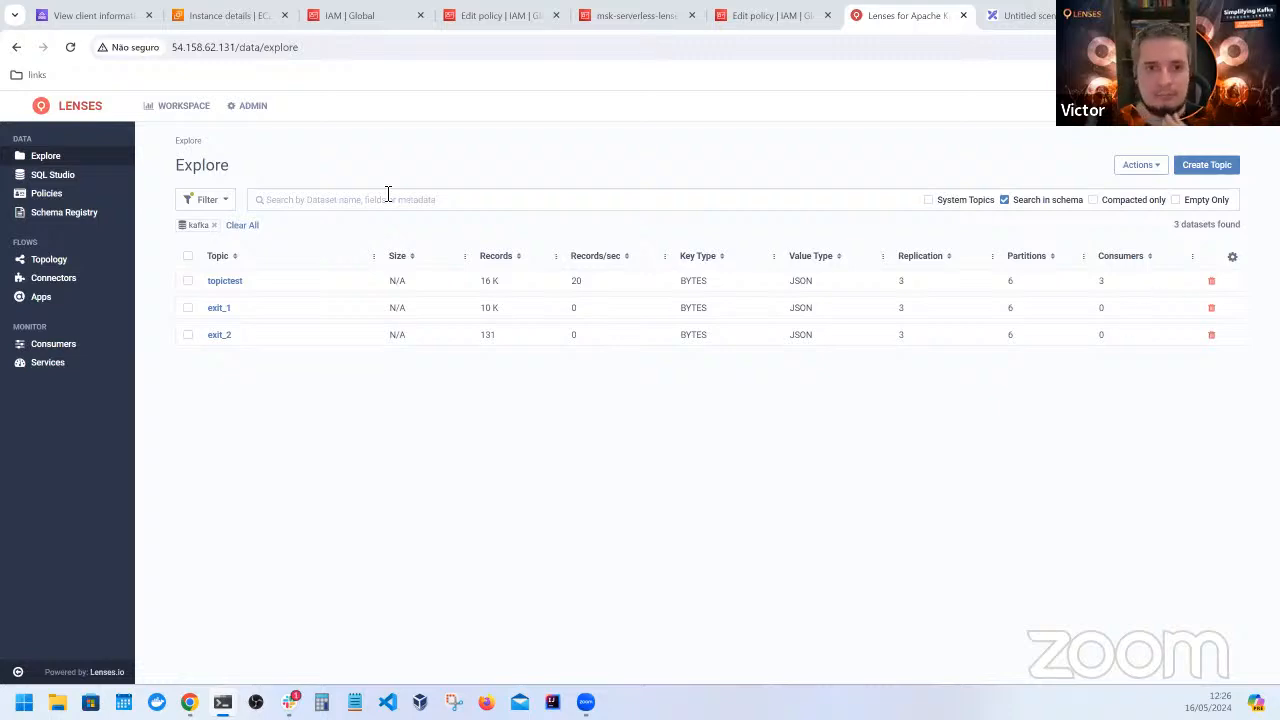
Switch to Amazon MSK and examine demo-cluster's CloudWatch throughput and message metrics
left_click(72, 18)
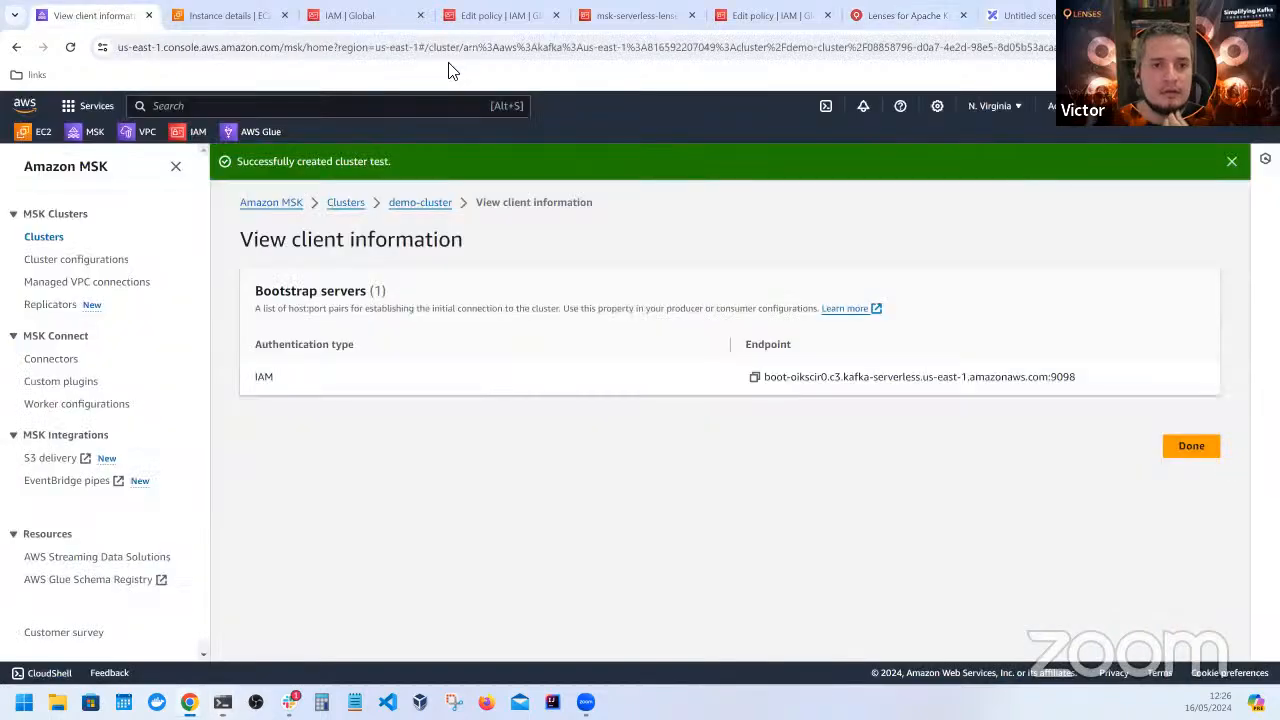
left_click(43, 237)
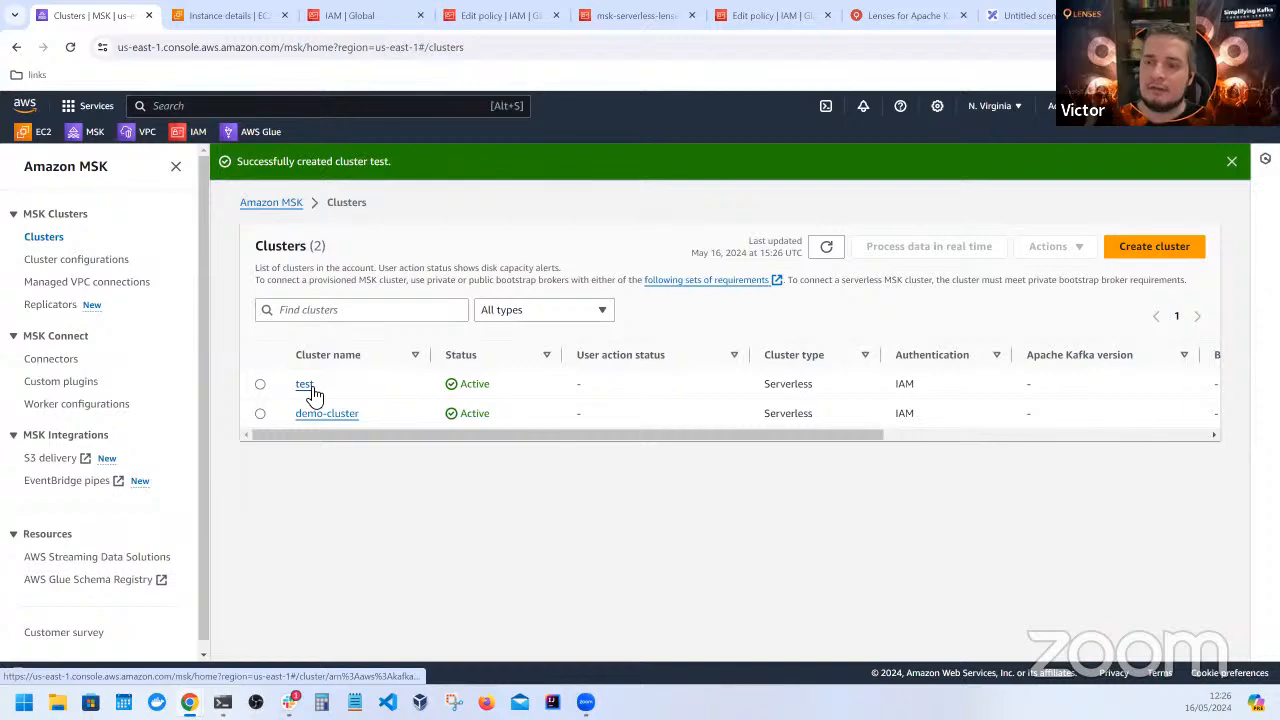
left_click(326, 414)
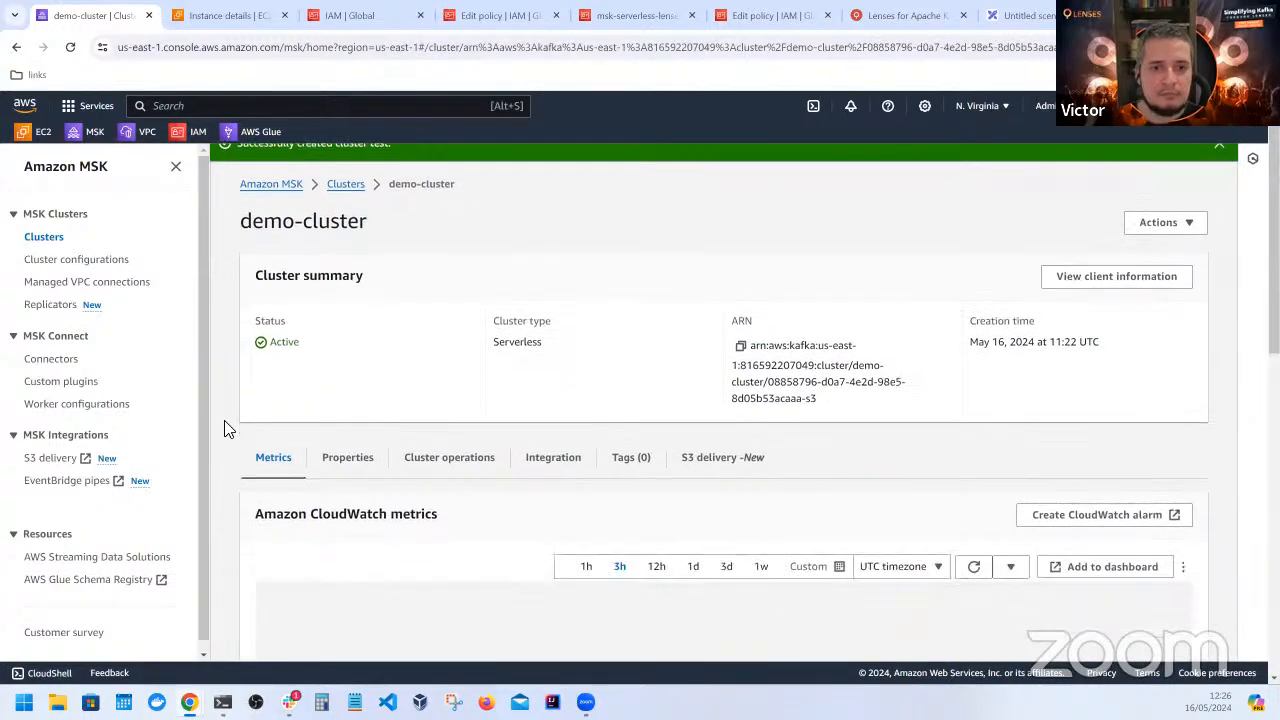
scroll(224, 428, "down", 4)
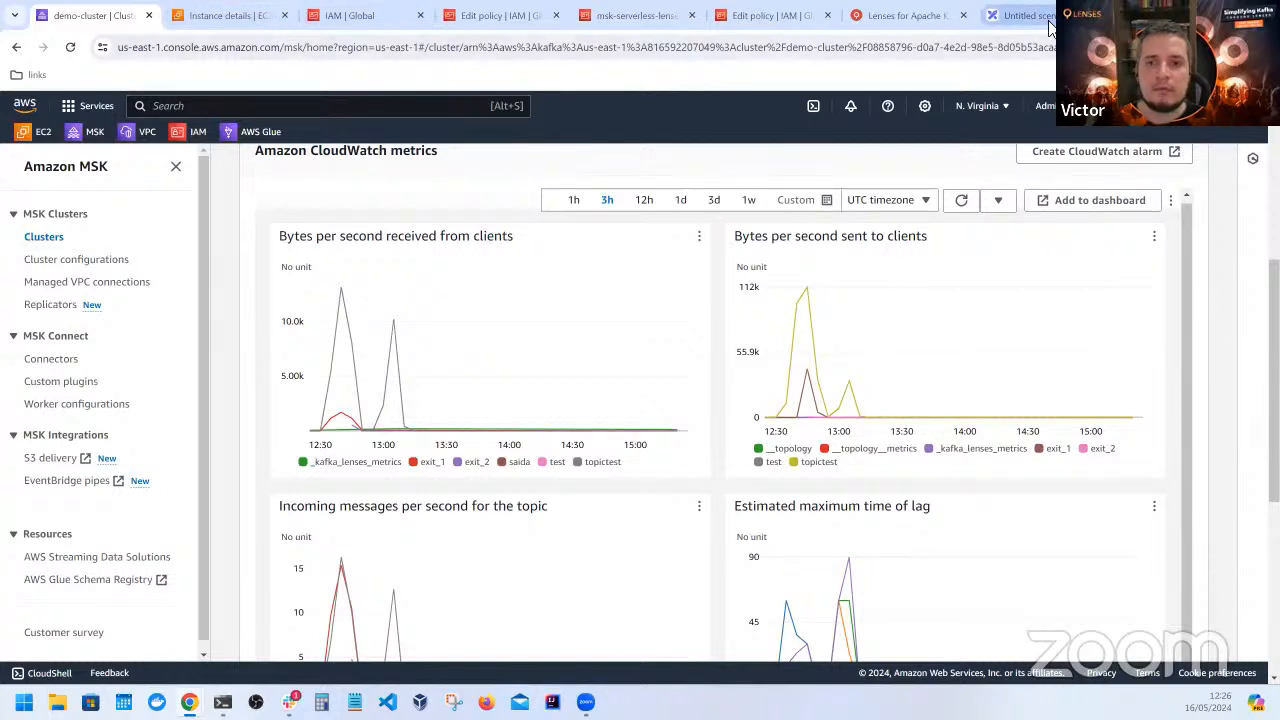
Switch to Lenses, refresh the topic list and view the latest records in topictest
left_click(908, 16)
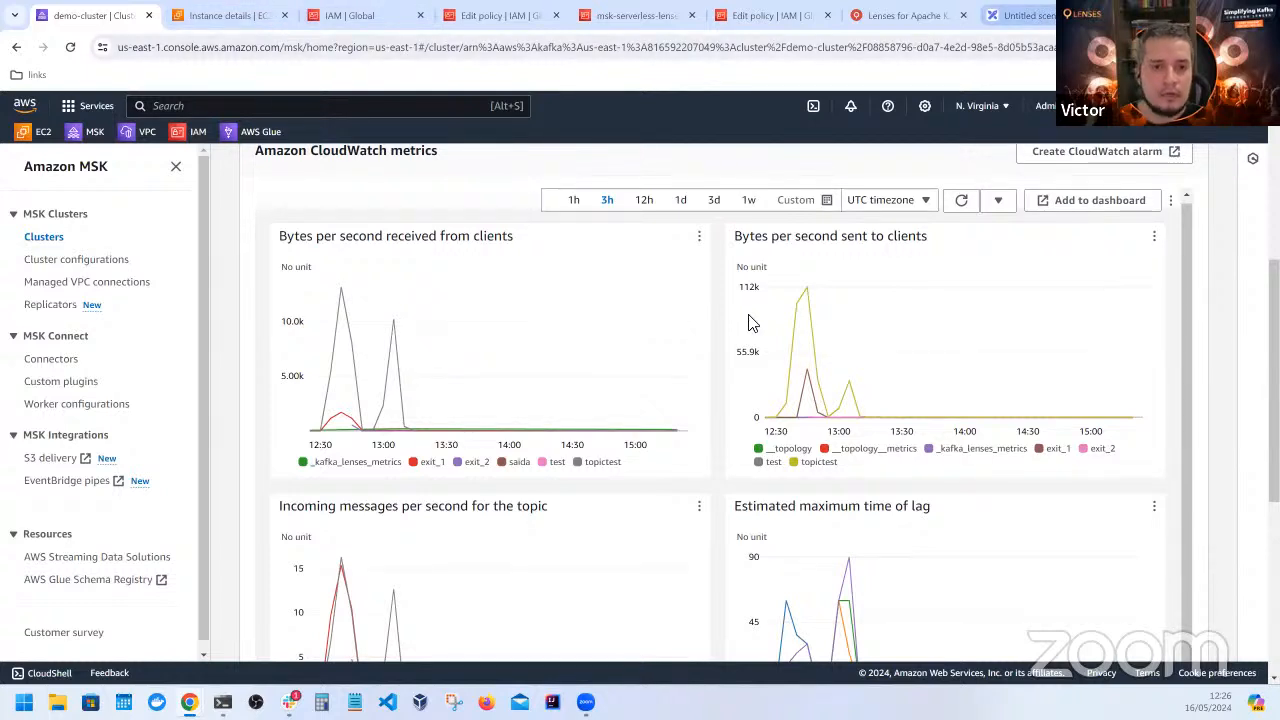
left_click(68, 49)
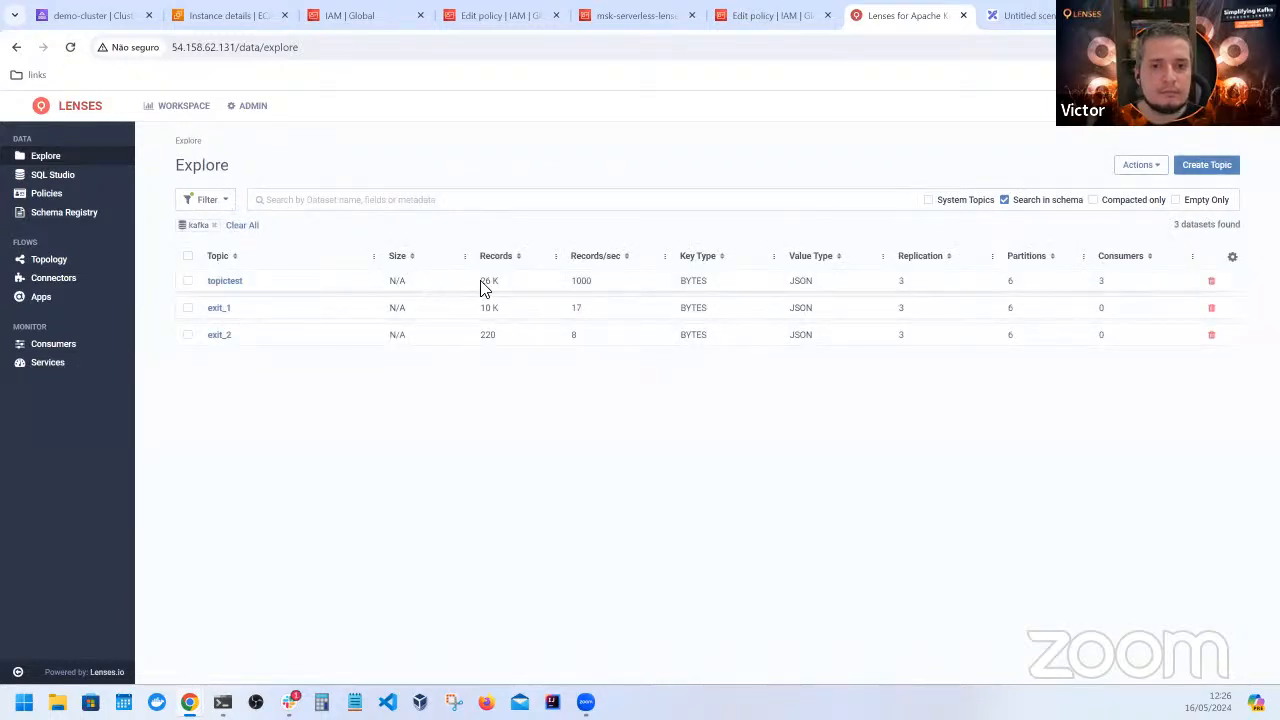
left_click(224, 283)
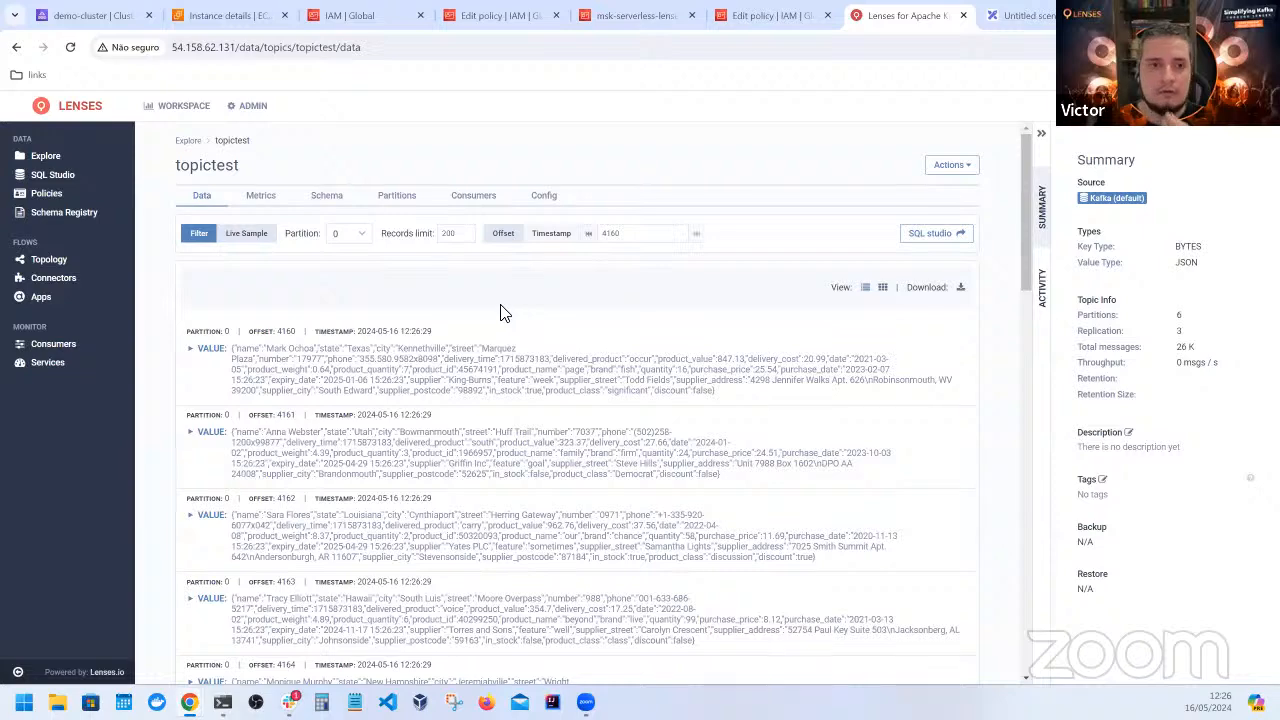
Switch to Amazon MSK, refresh demo-cluster's CloudWatch metrics to check the throughput graphs, and return to the topictest records in Lenses
left_click(88, 22)
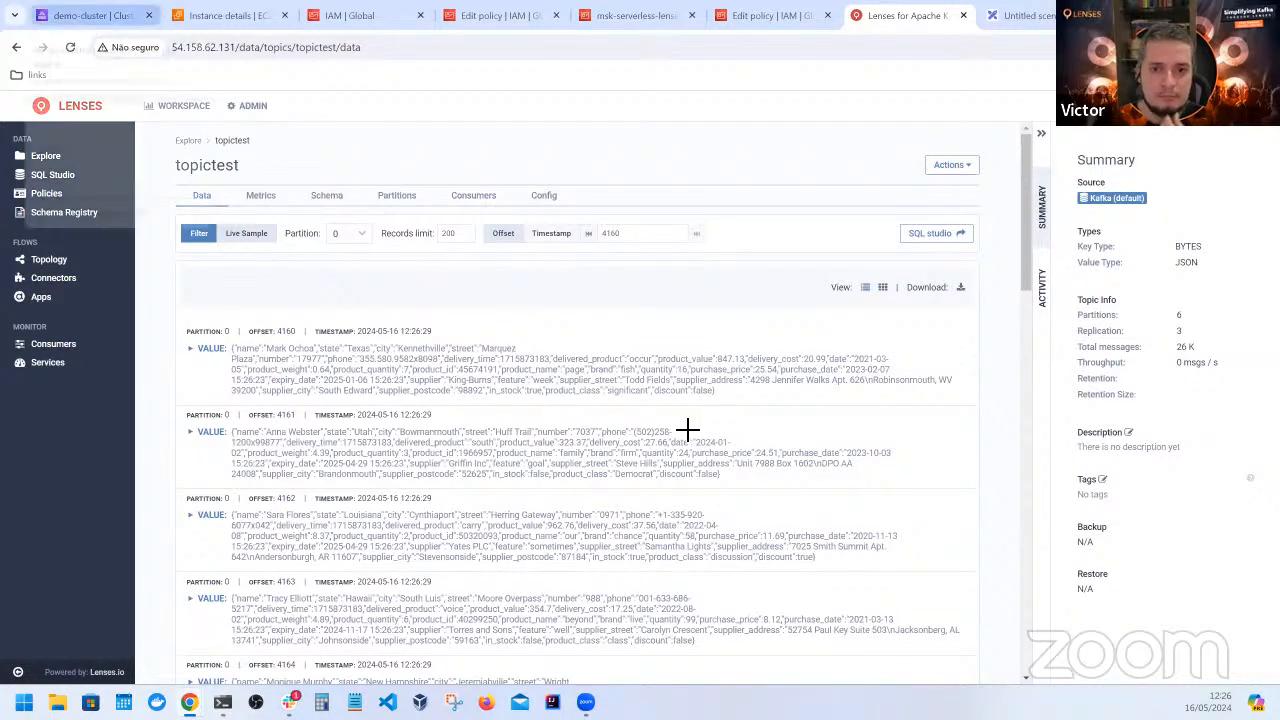
left_click(961, 204)
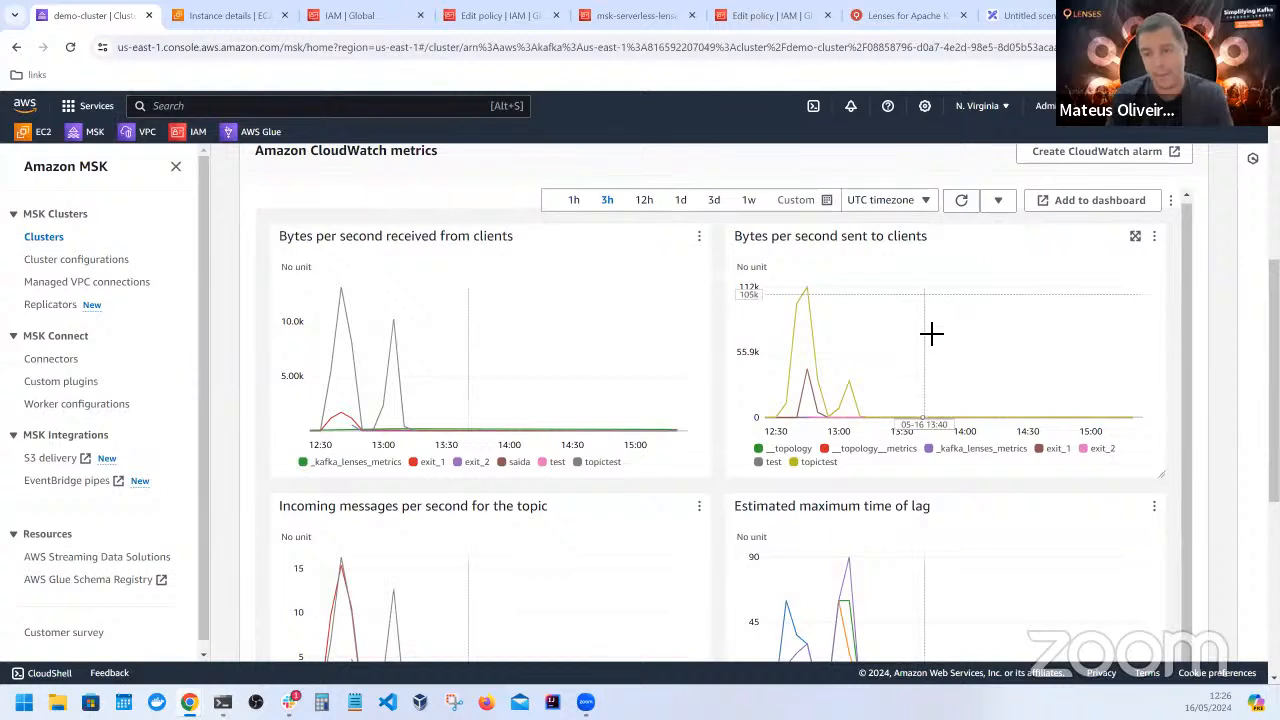
mouse_move(1027, 461)
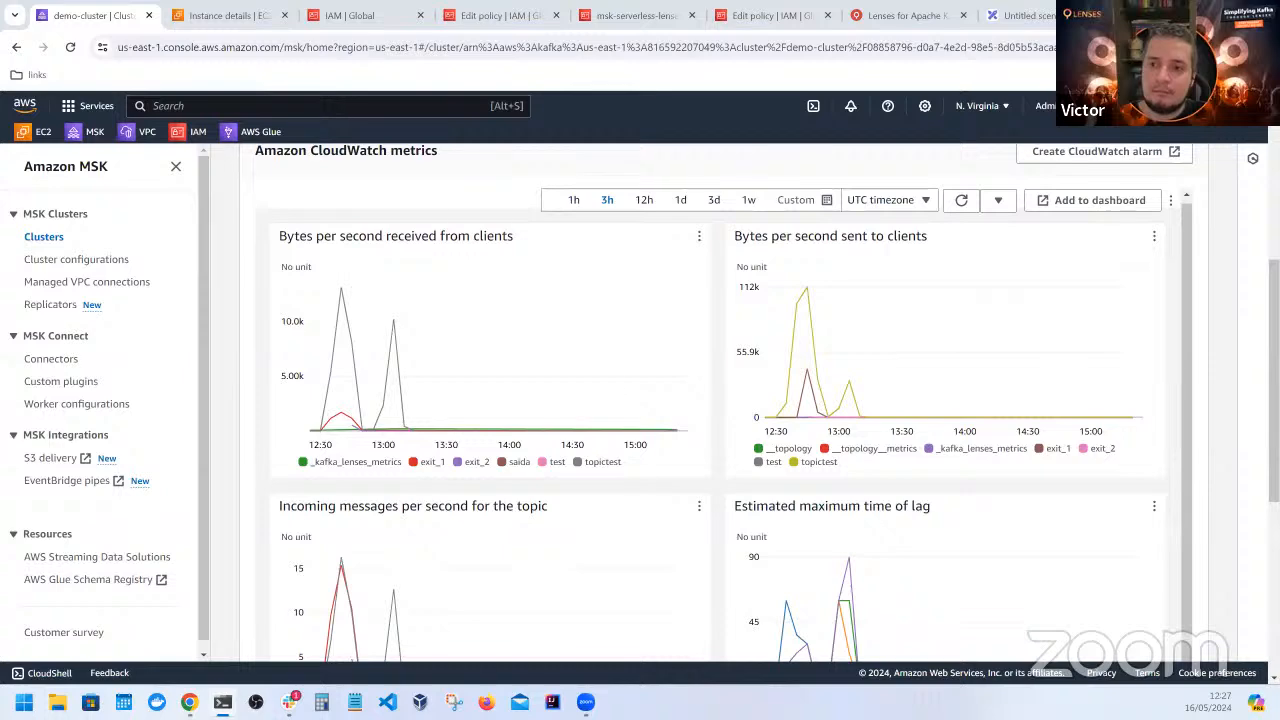
left_click(879, 22)
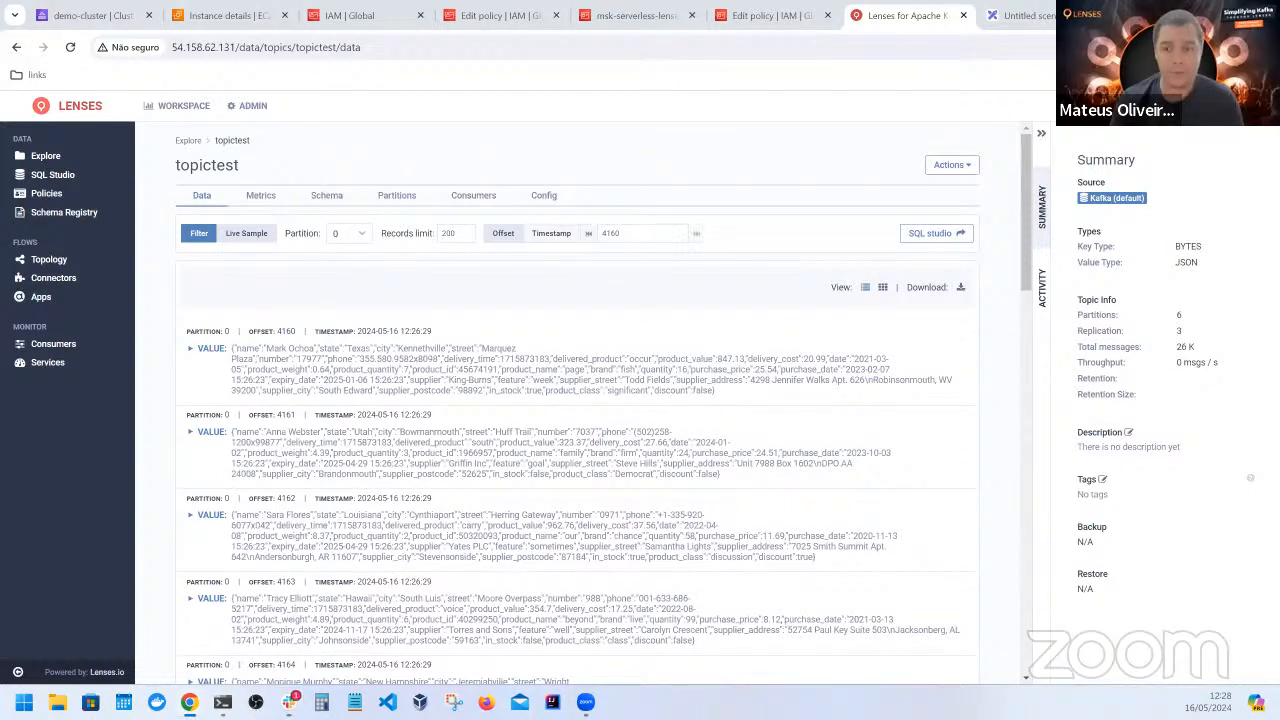
Switch to Amazon MSK and open the cluster creation form to examine the serverless throughput and storage limits
left_click(92, 15)
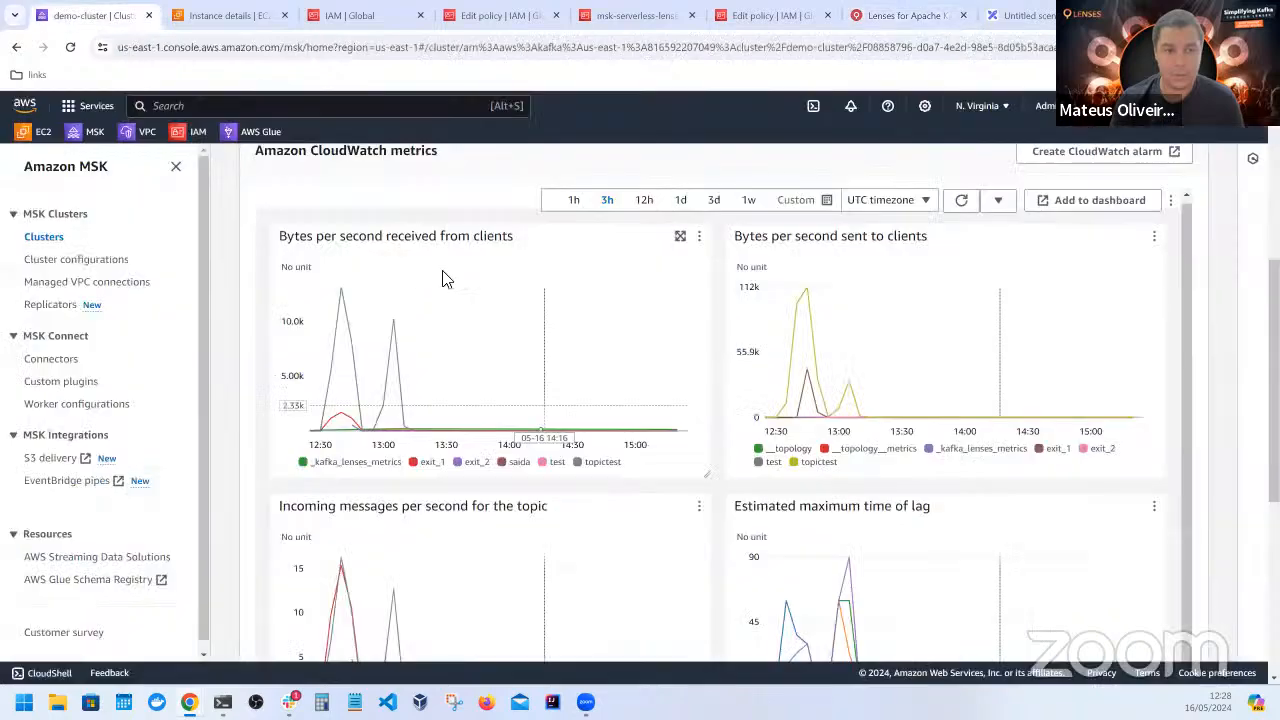
scroll(402, 214, "up", 5)
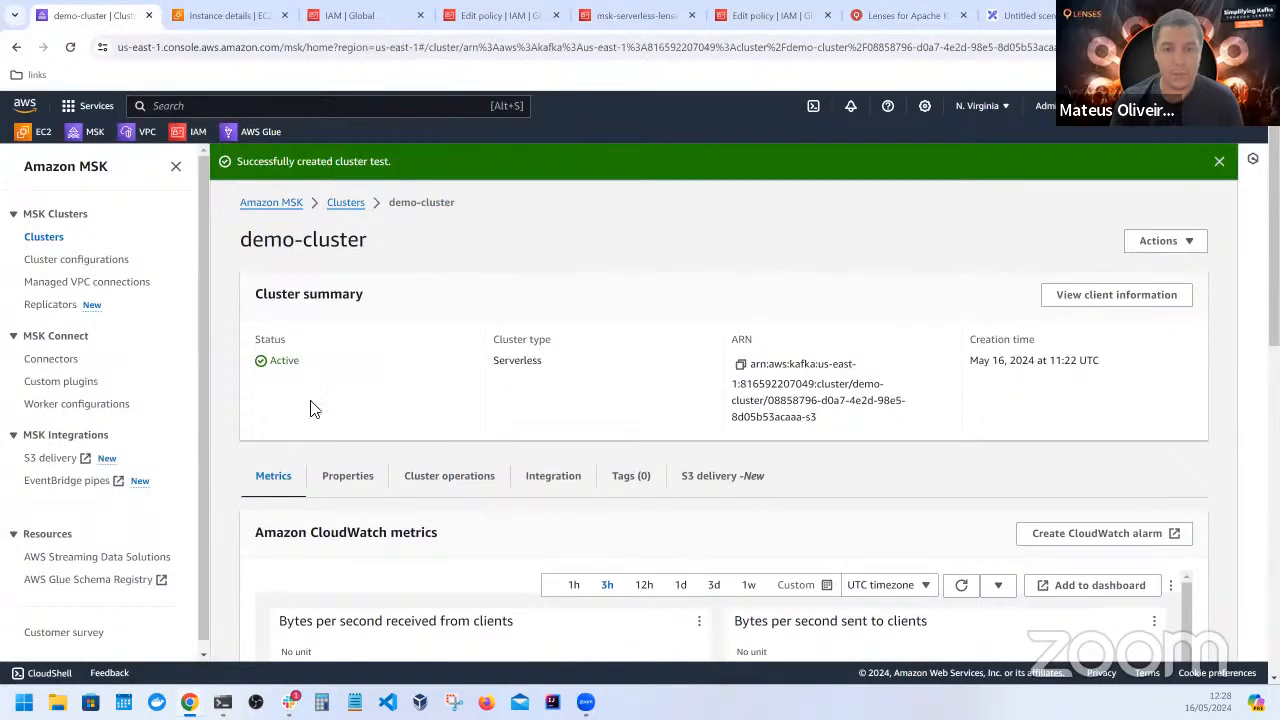
left_click(46, 240)
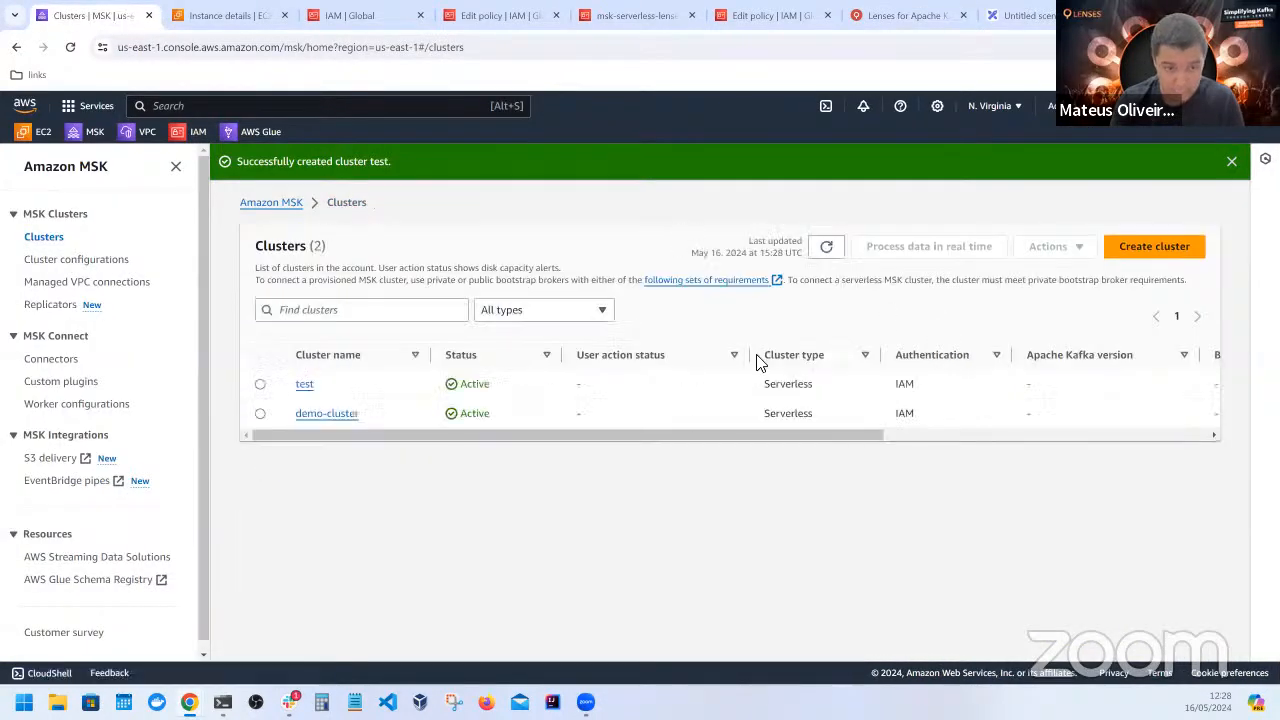
left_click(1160, 250)
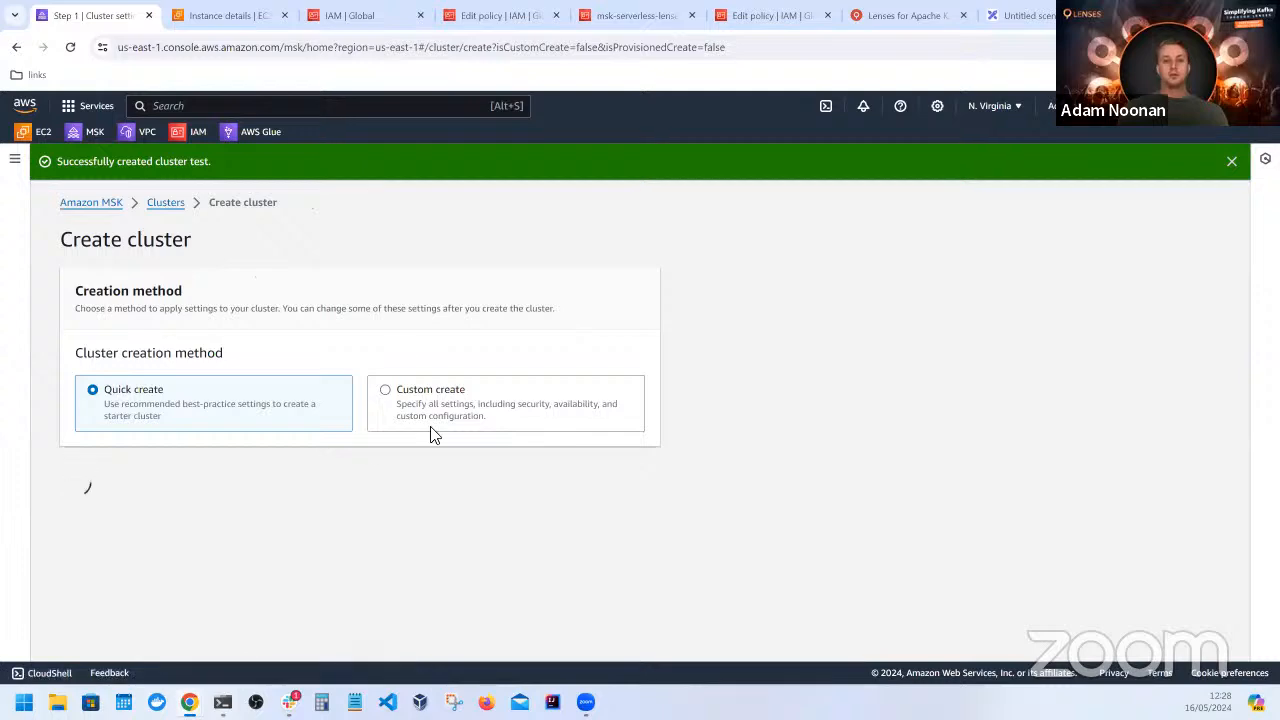
scroll(483, 449, "down", 5)
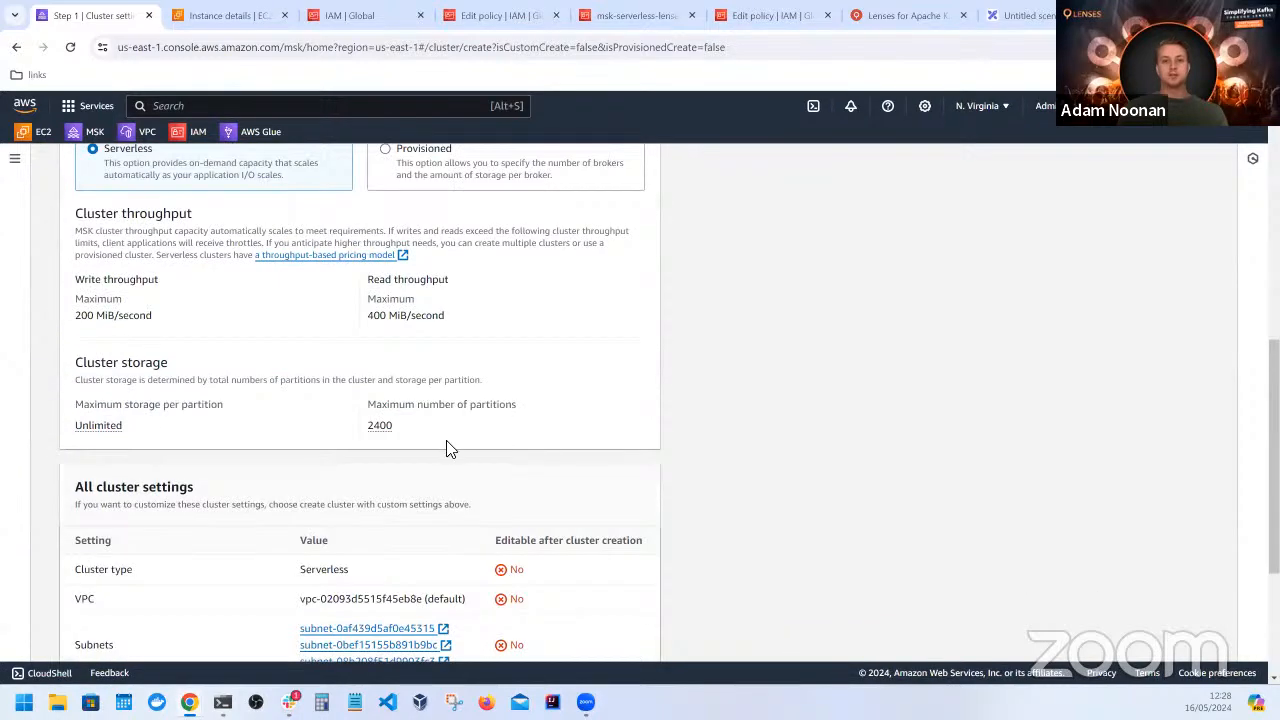
left_click_drag(448, 446, 23, 409)
left_click(122, 384)
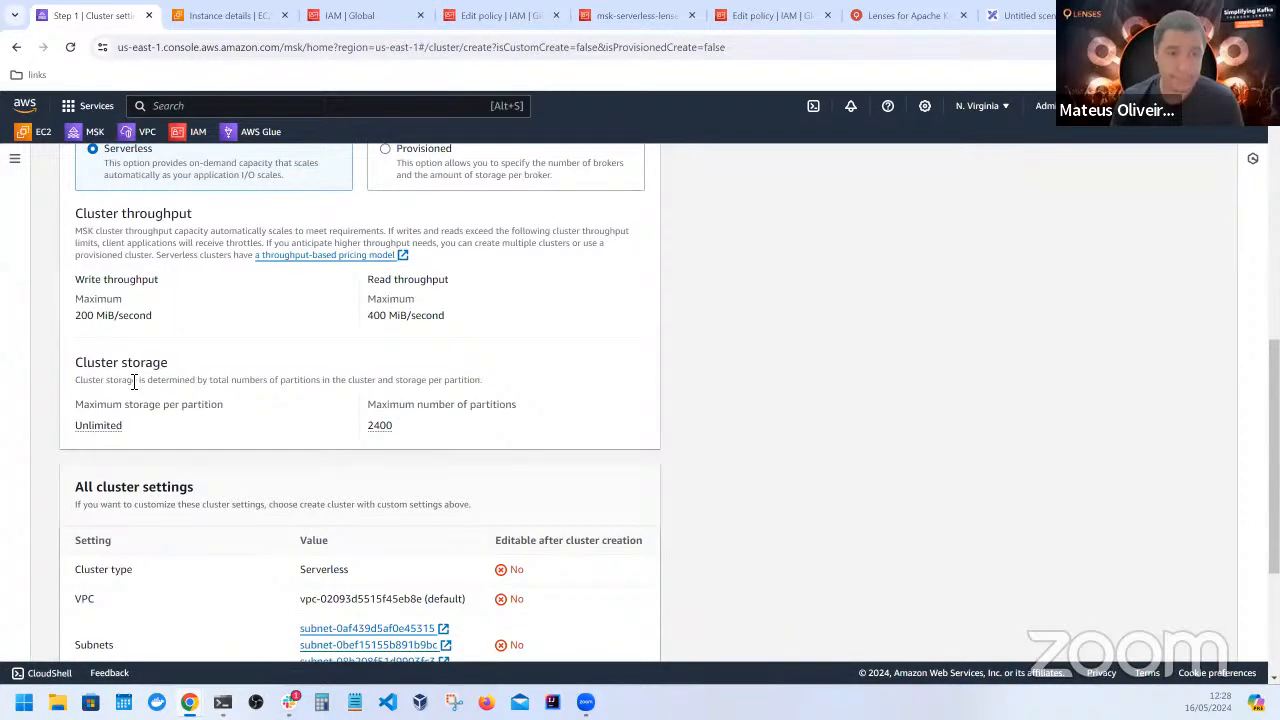
scroll(337, 520, "up", 1)
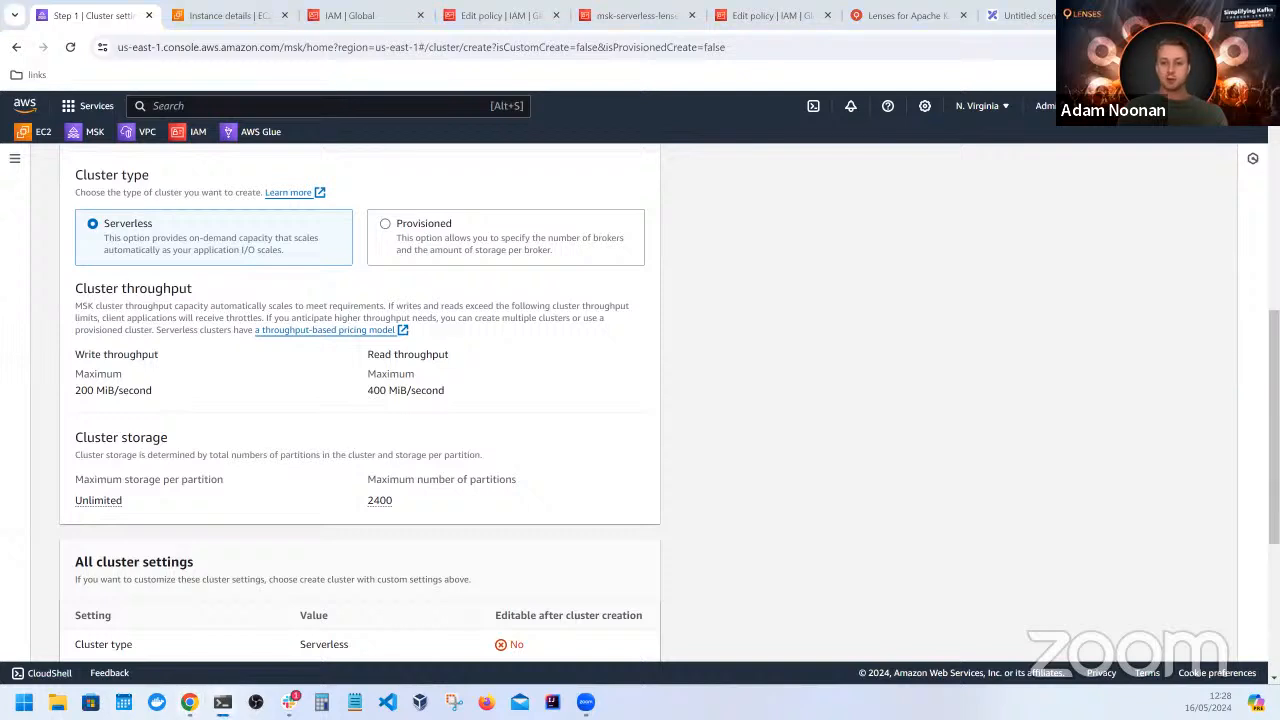
Leave the cluster creation form and reopen demo-cluster to review its CloudWatch metrics and cluster summary
left_click(88, 134)
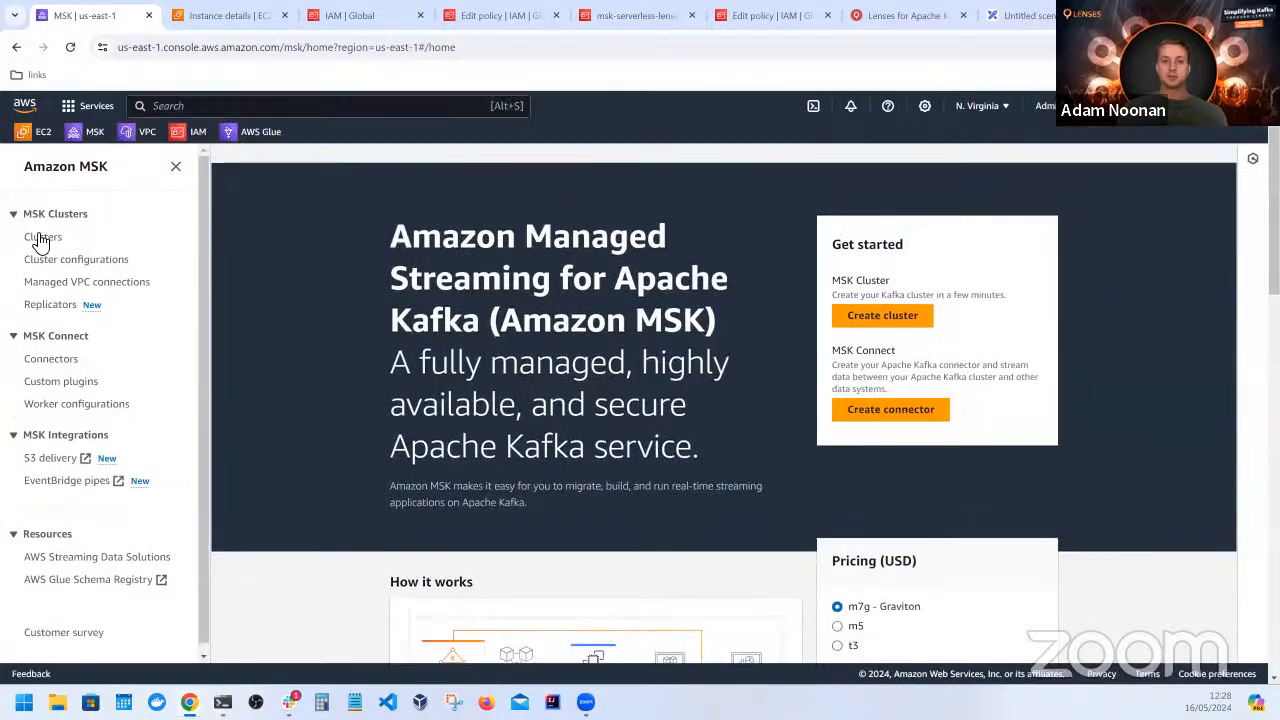
left_click(43, 237)
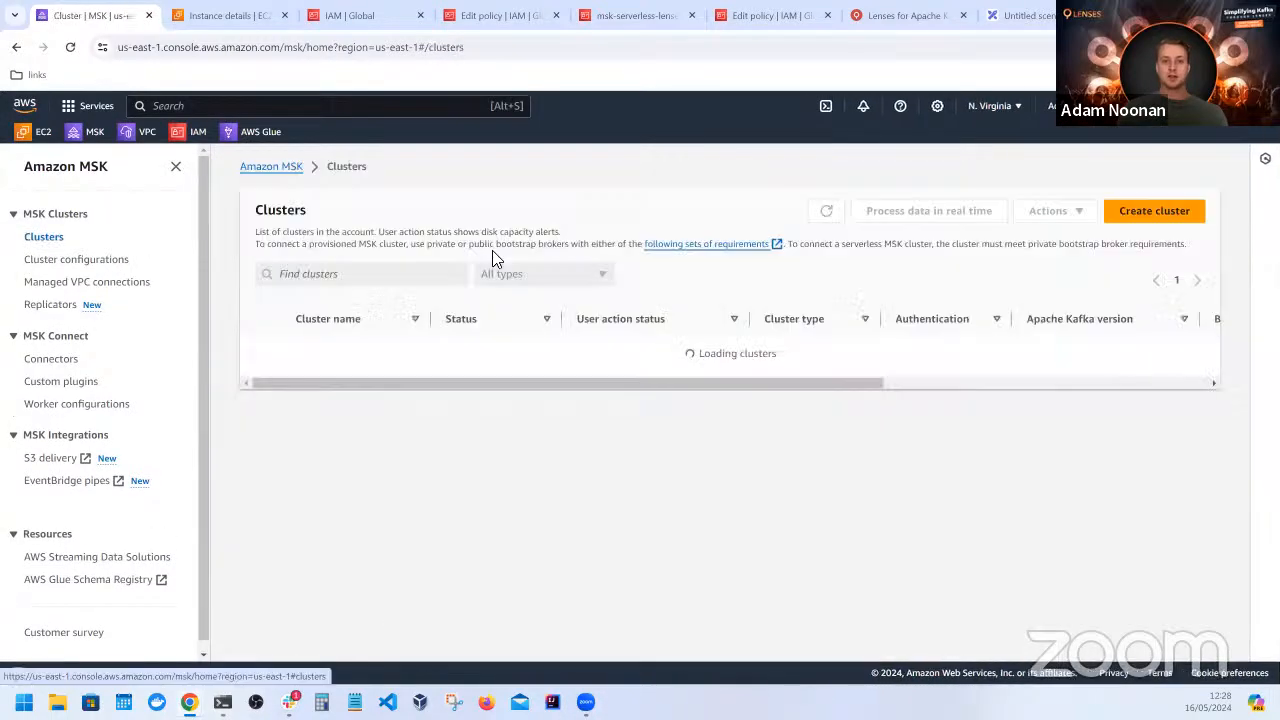
left_click(350, 379)
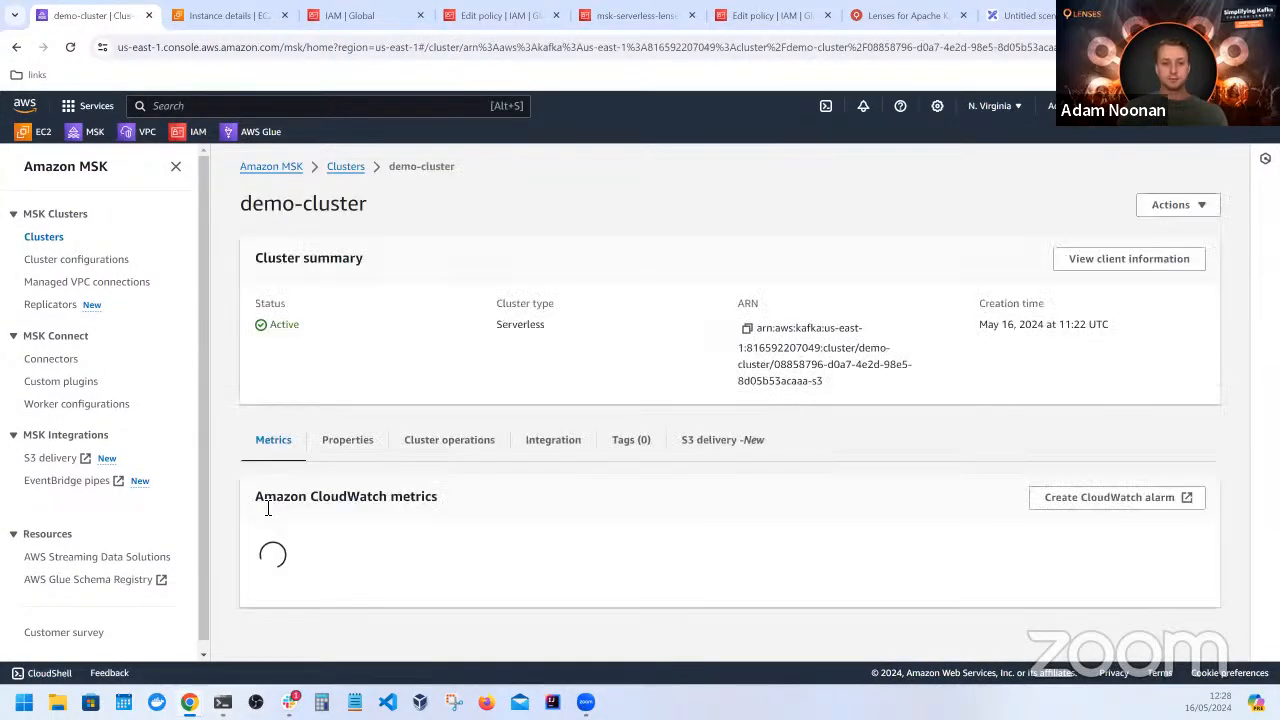
scroll(234, 510, "down", 3)
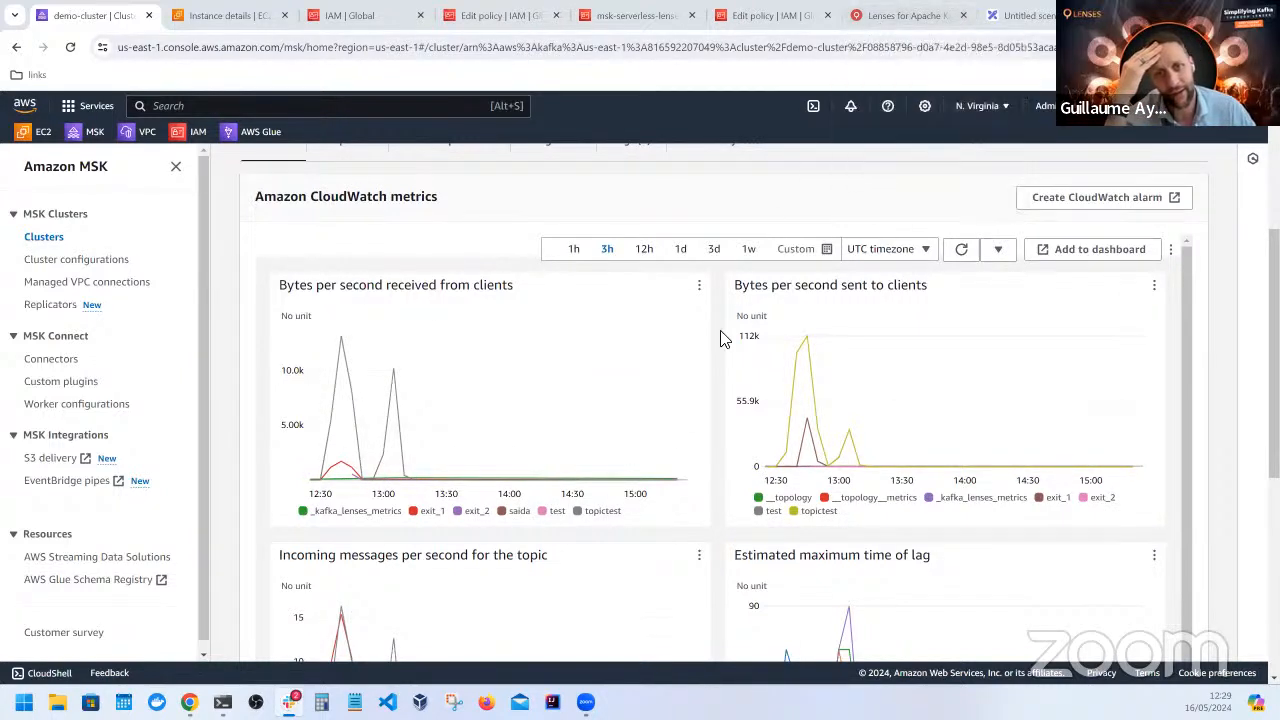
scroll(718, 360, "up", 3)
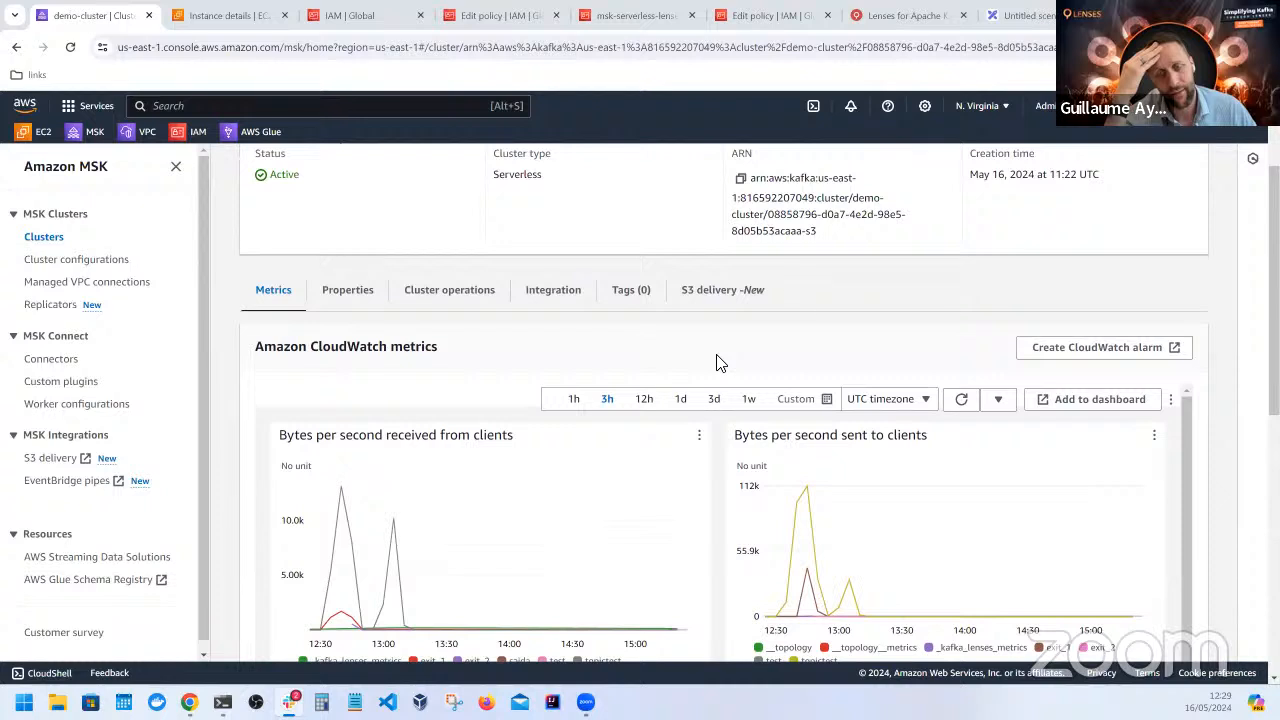
scroll(716, 362, "up", 3)
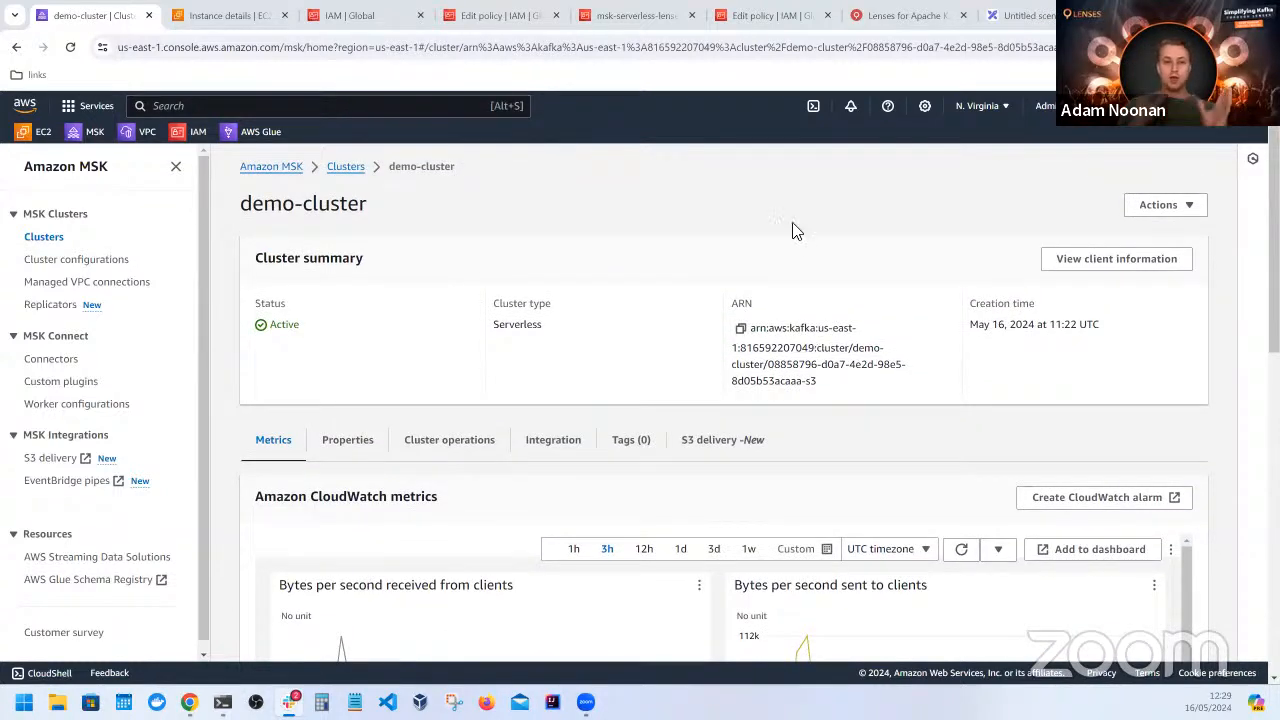
Switch to Lenses and go back from topictest to the Explore list of topics
left_click(895, 16)
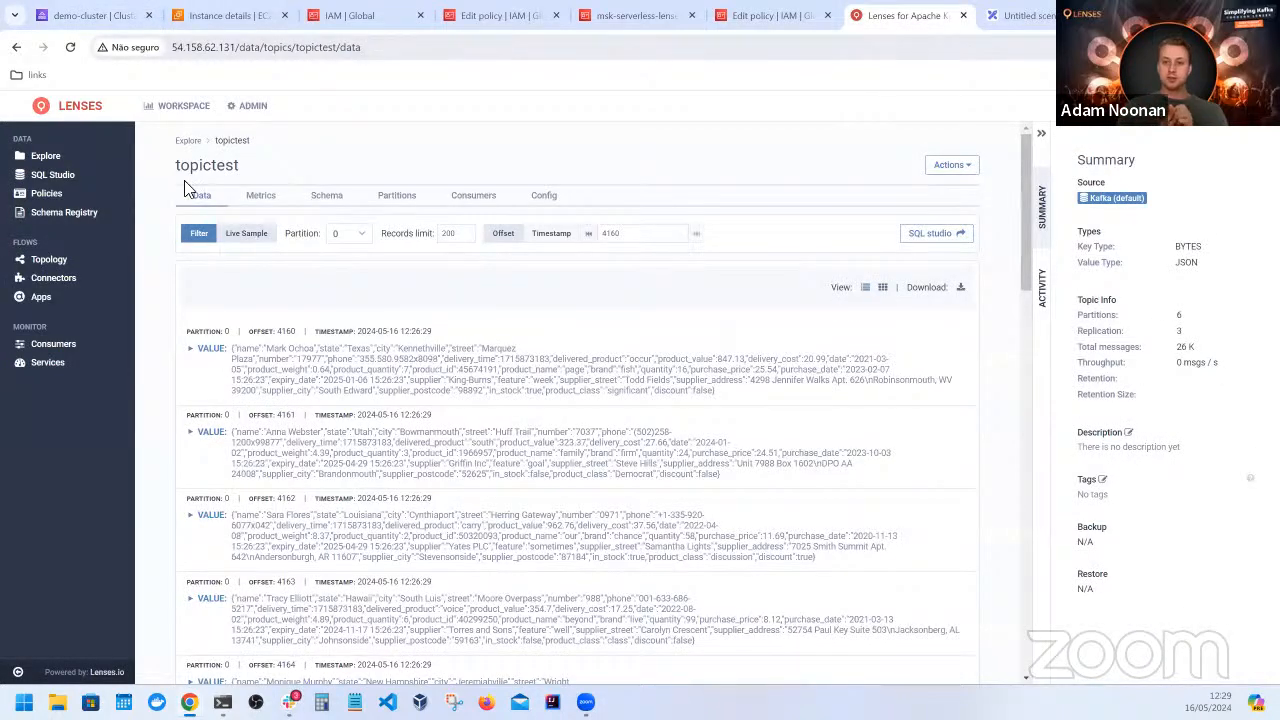
left_click(46, 157)
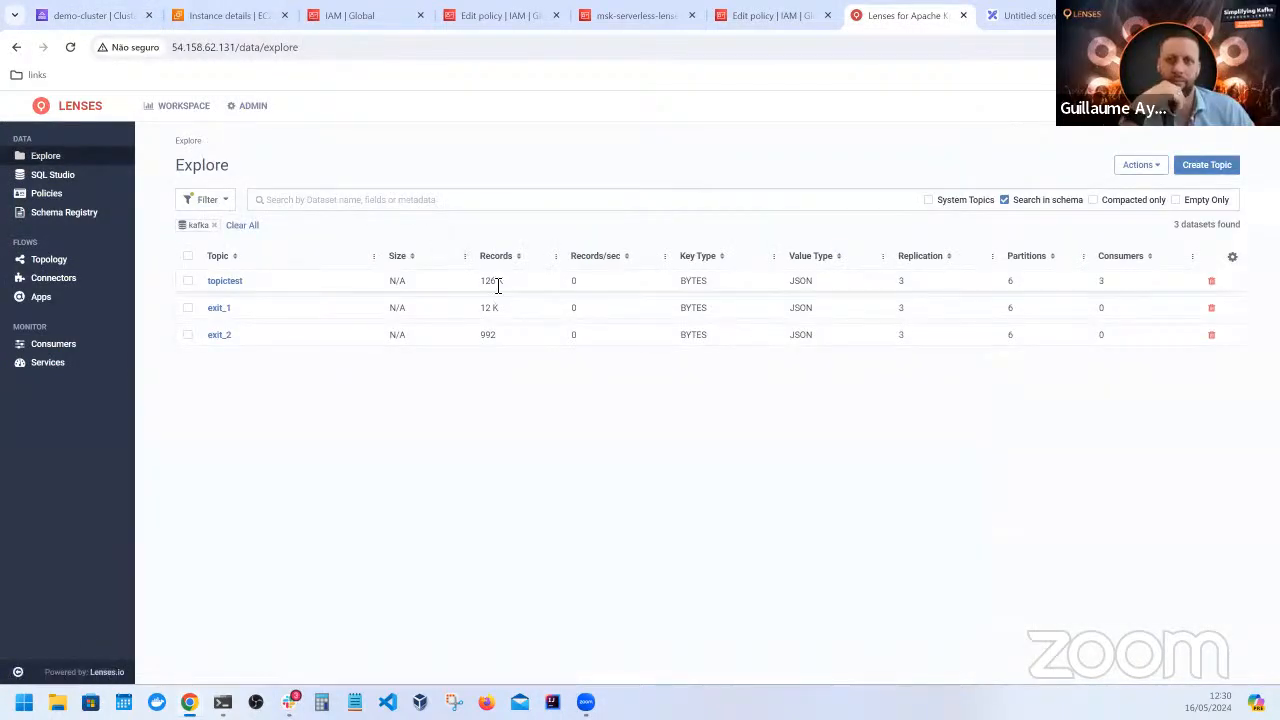